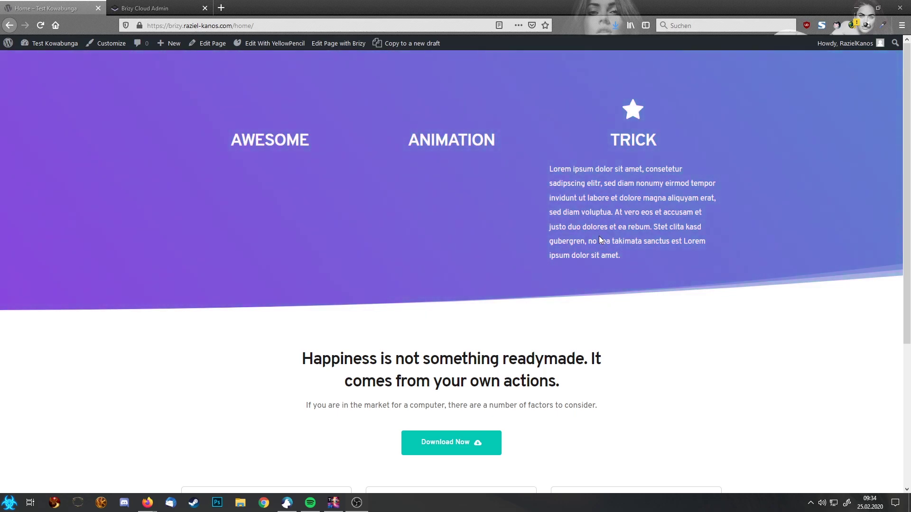
Switch to the Brizy Cloud dashboard, create a new personal project and open it in the editor.
mouse_move(452, 207)
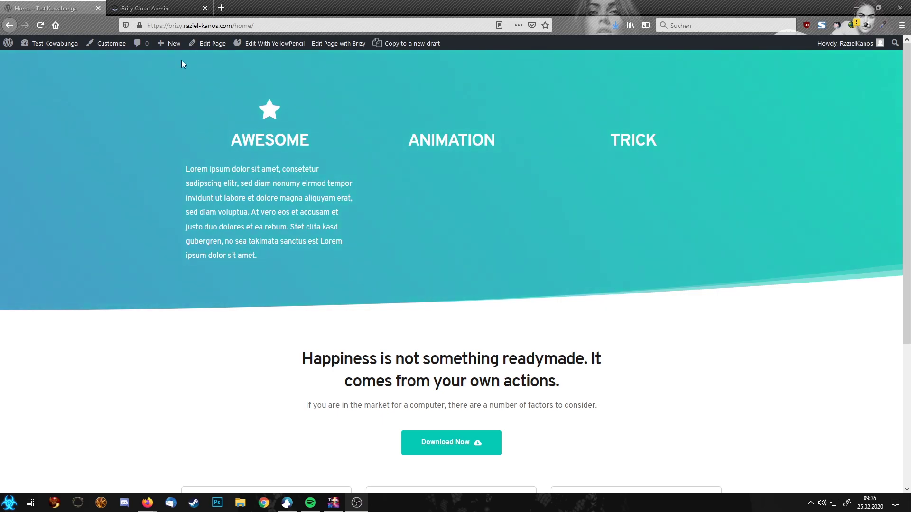
left_click(159, 8)
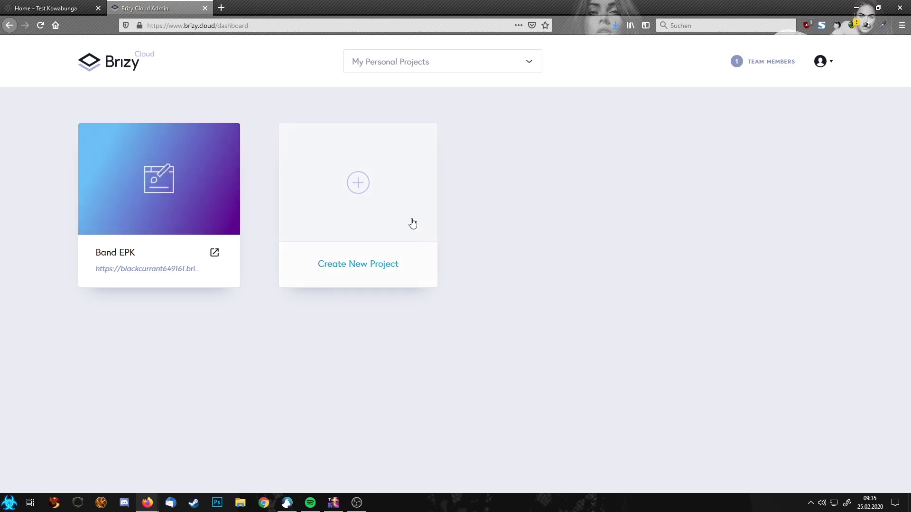
left_click(358, 272)
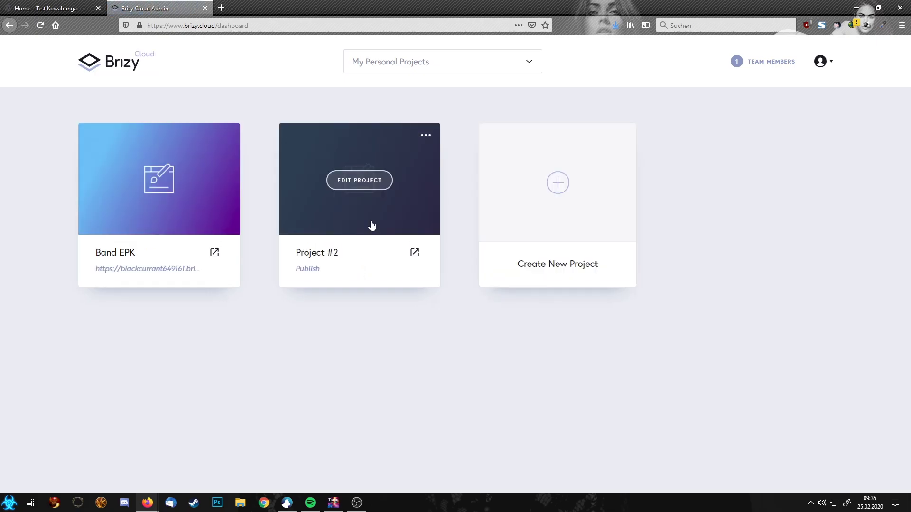
left_click(414, 253)
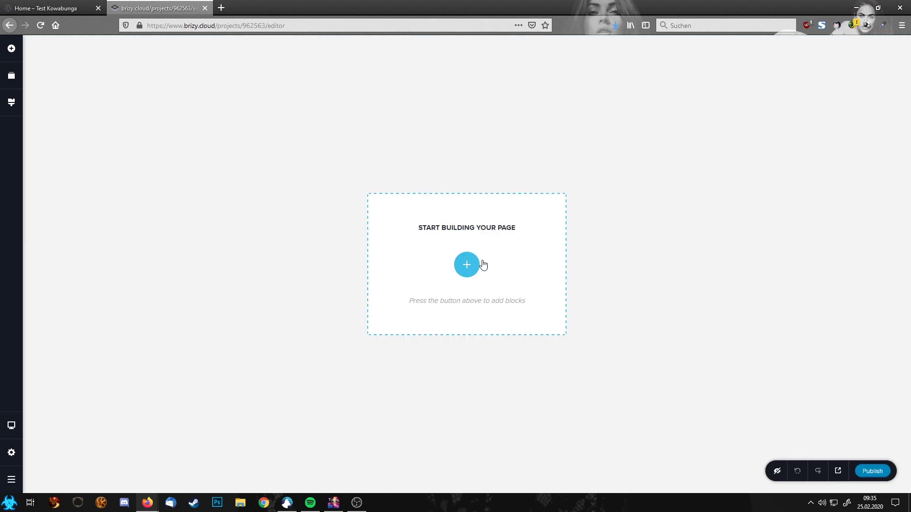
Start the page with a blank block and place a two-column row inside it.
left_click(467, 264)
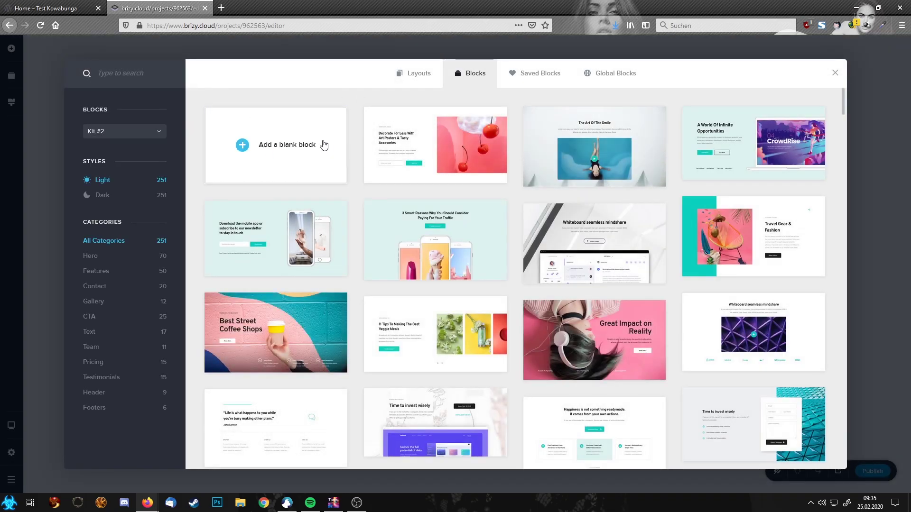
left_click(324, 144)
left_click(526, 48)
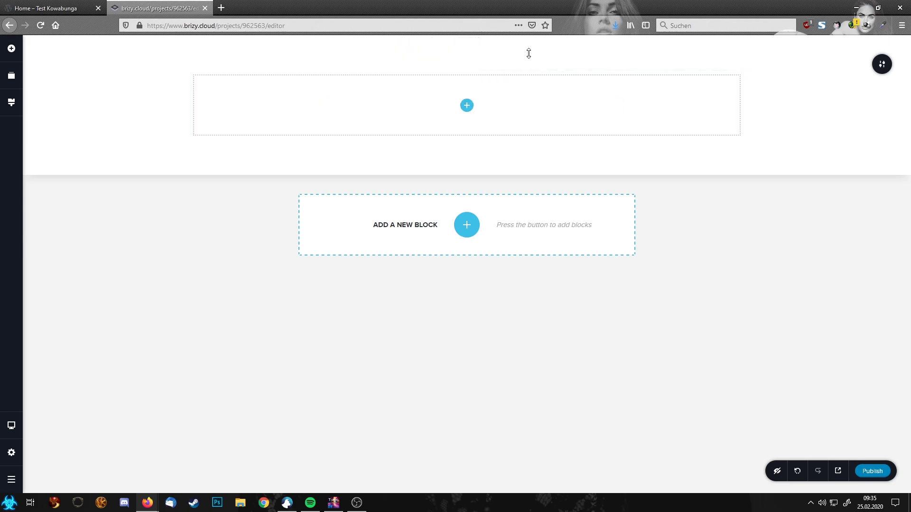
left_click(804, 50)
left_click(12, 48)
scroll(88, 368, "down", 1)
left_click_drag(60, 350, 467, 104)
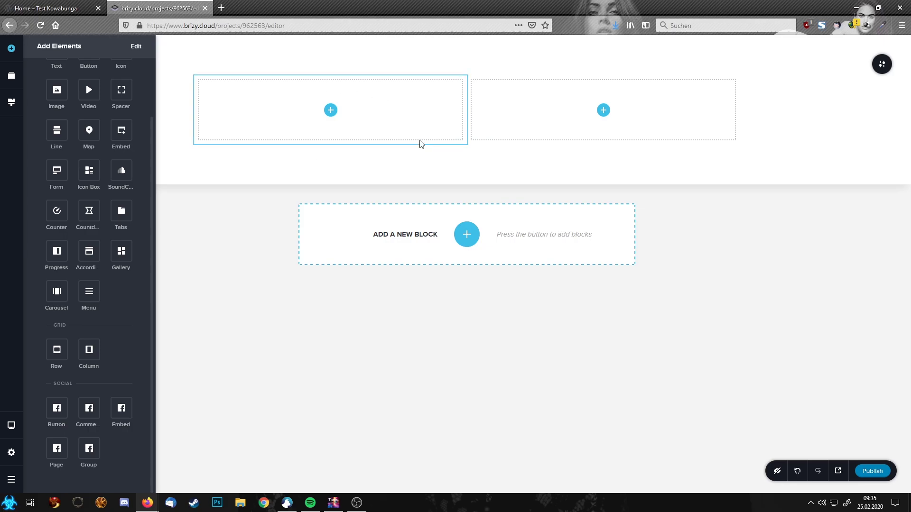
Add an icon element with two text elements below it to the row's first column.
left_click_drag(95, 177, 98, 185)
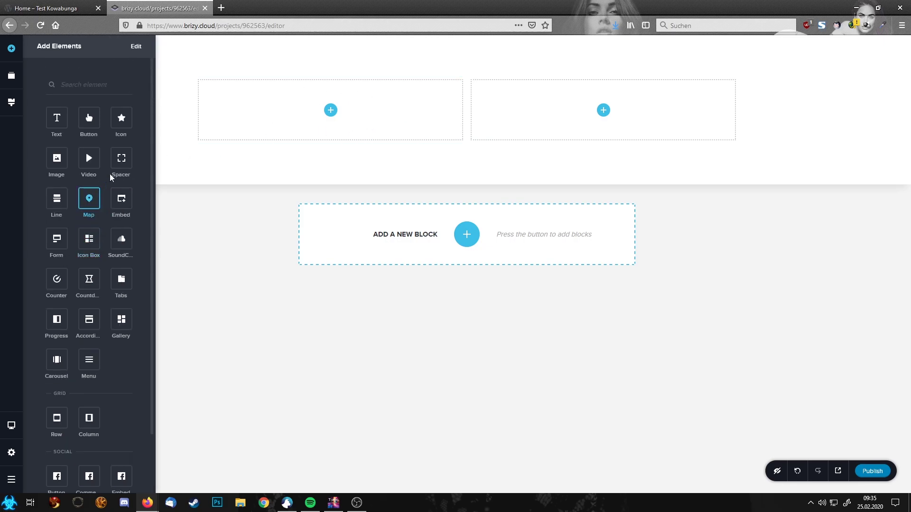
left_click_drag(122, 122, 332, 113)
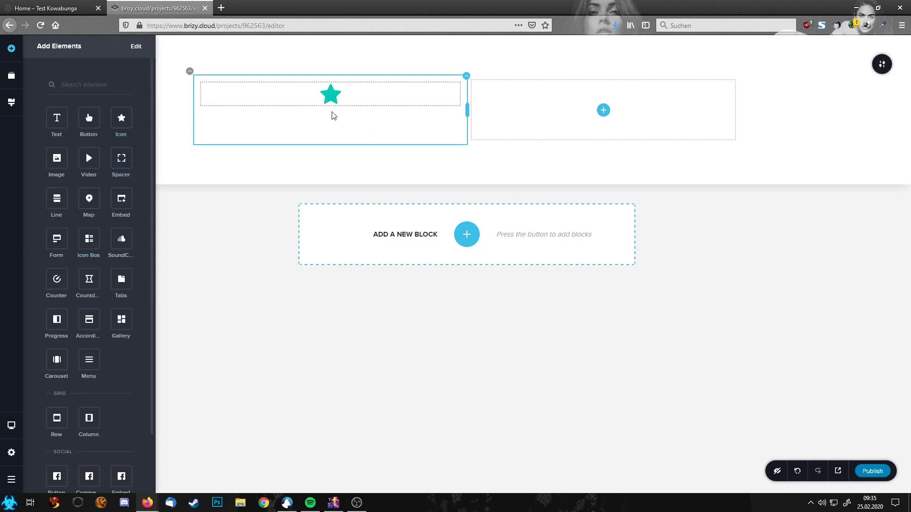
left_click_drag(57, 118, 306, 119)
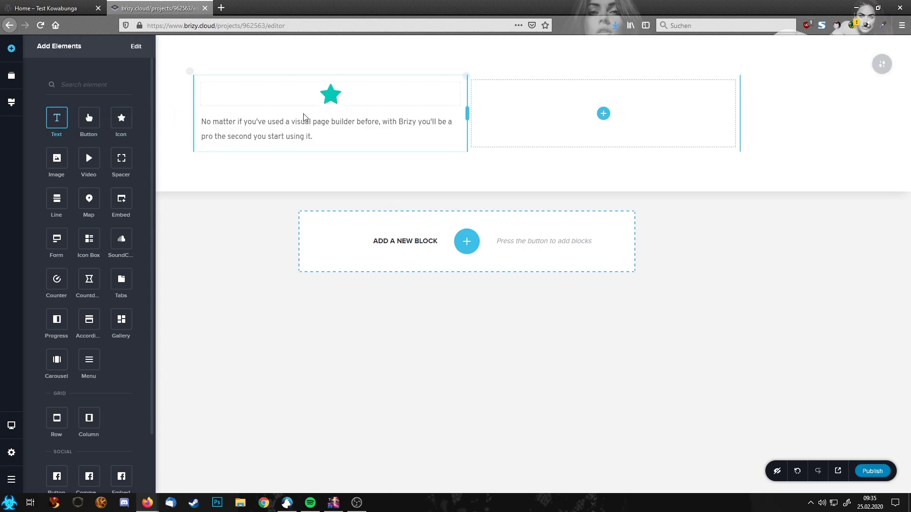
left_click_drag(53, 120, 287, 153)
Replace the wording of the upper text element with AWESOME.
left_click(252, 137)
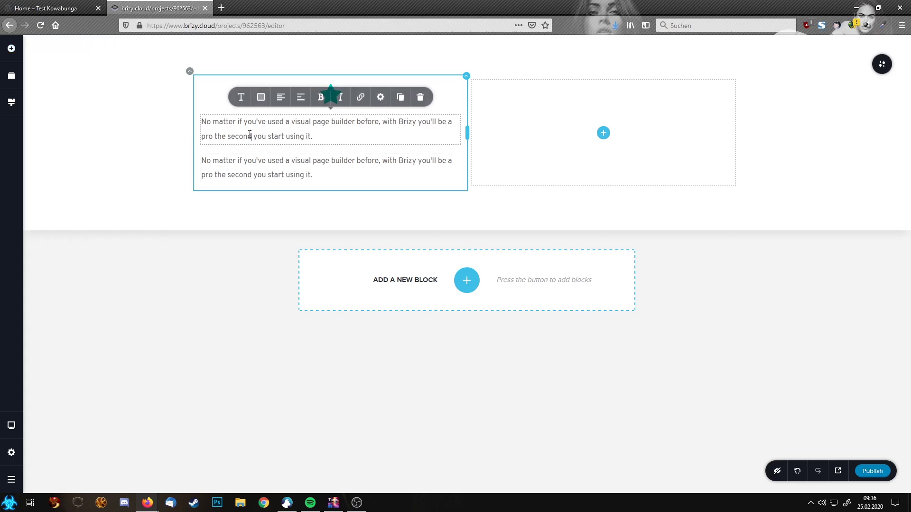
left_click_drag(311, 137, 199, 122)
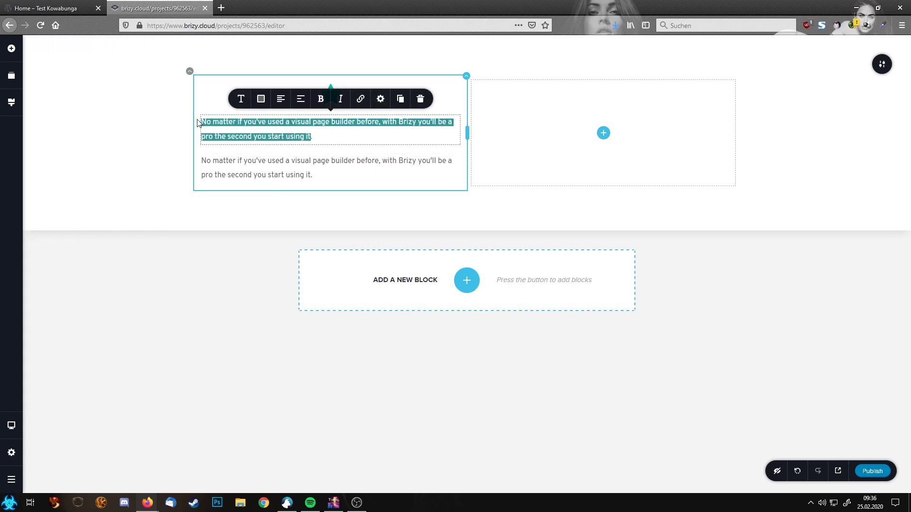
key("BackSpace")
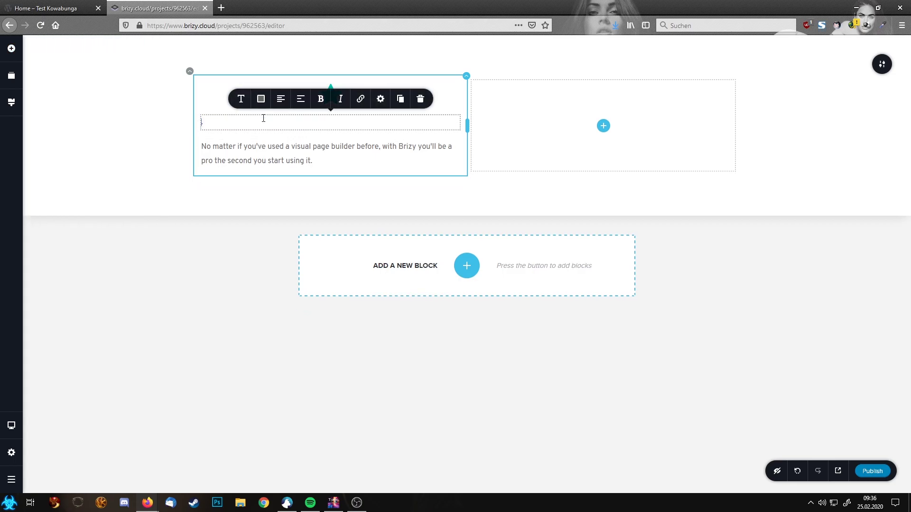
type("AWESOME")
Center the AWESOME text and apply the Heading 1 typography style to it.
left_click(280, 101)
left_click(241, 104)
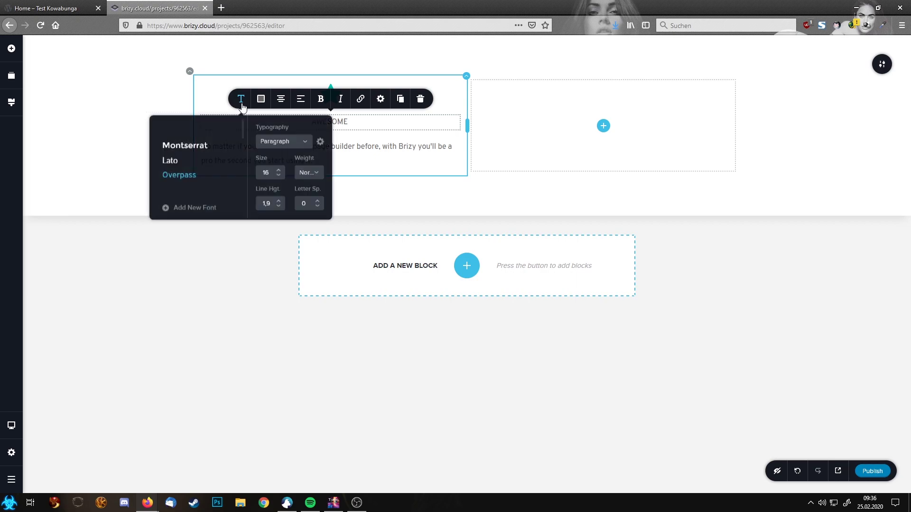
left_click(285, 144)
scroll(290, 204, "down", 1)
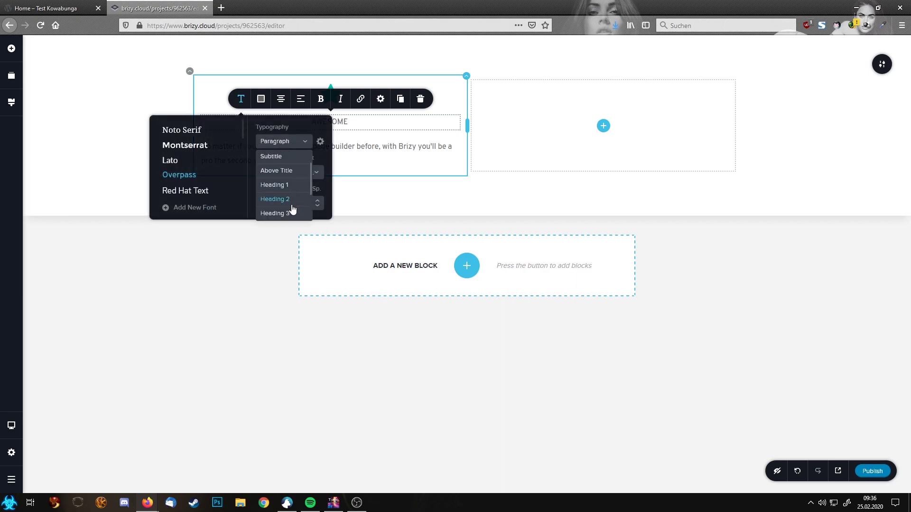
left_click(280, 183)
left_click(404, 127)
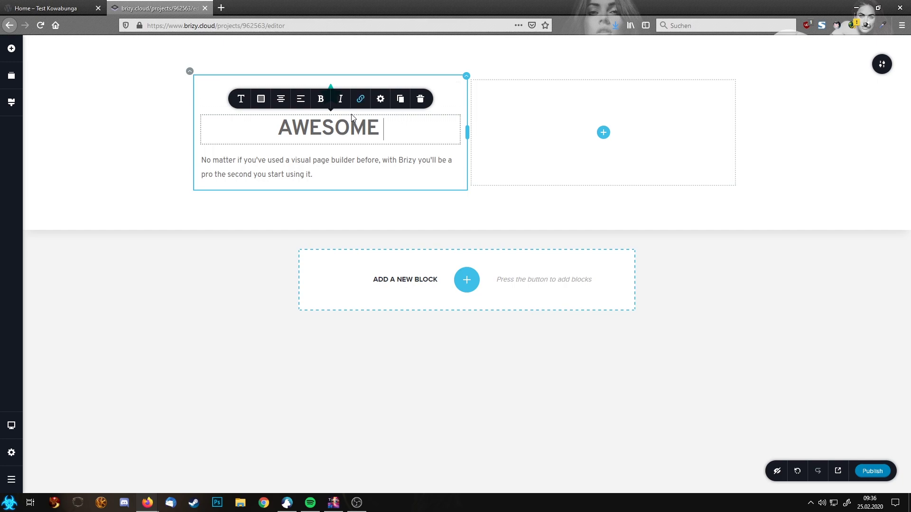
Give the star icon the CSS class awesome_icon.
left_click(355, 160)
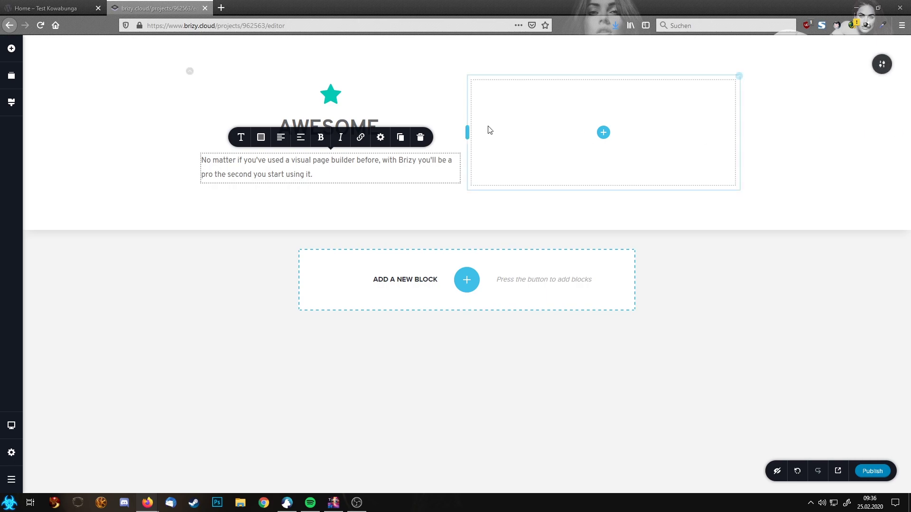
left_click(333, 99)
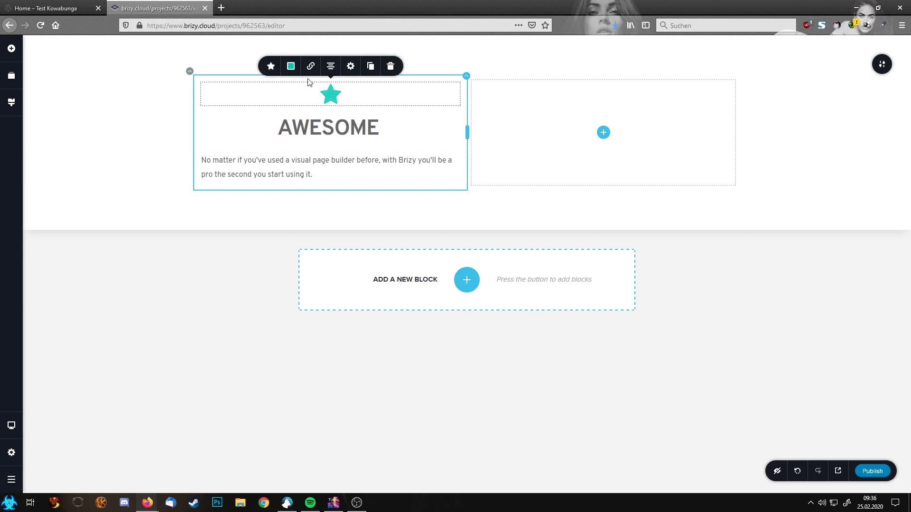
left_click(351, 68)
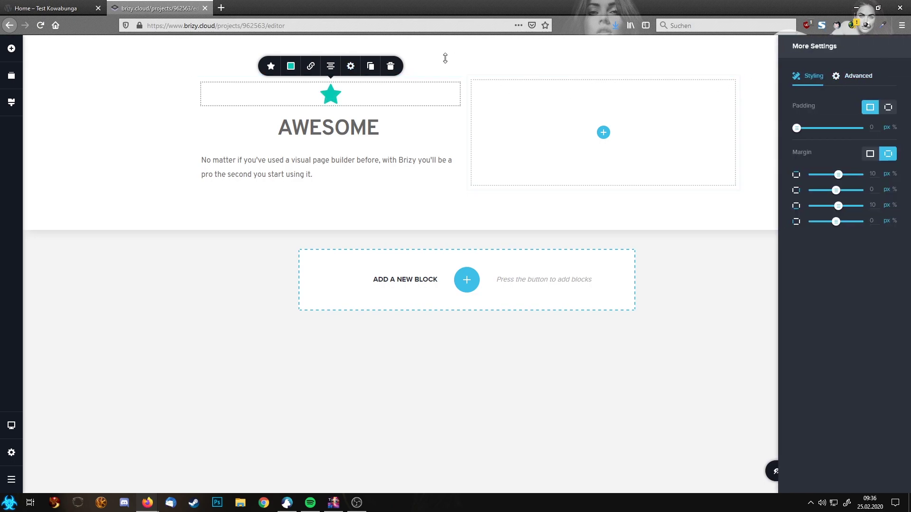
left_click(856, 78)
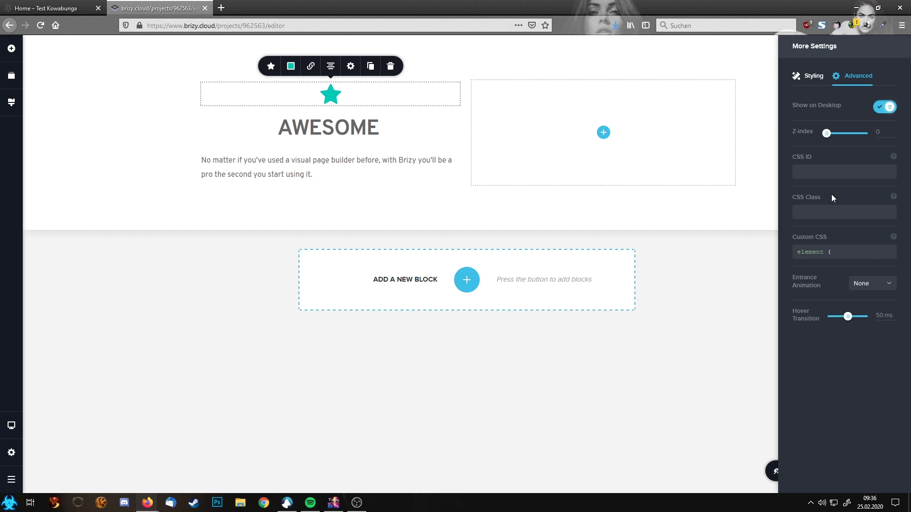
left_click(814, 215)
type("awesome_icon")
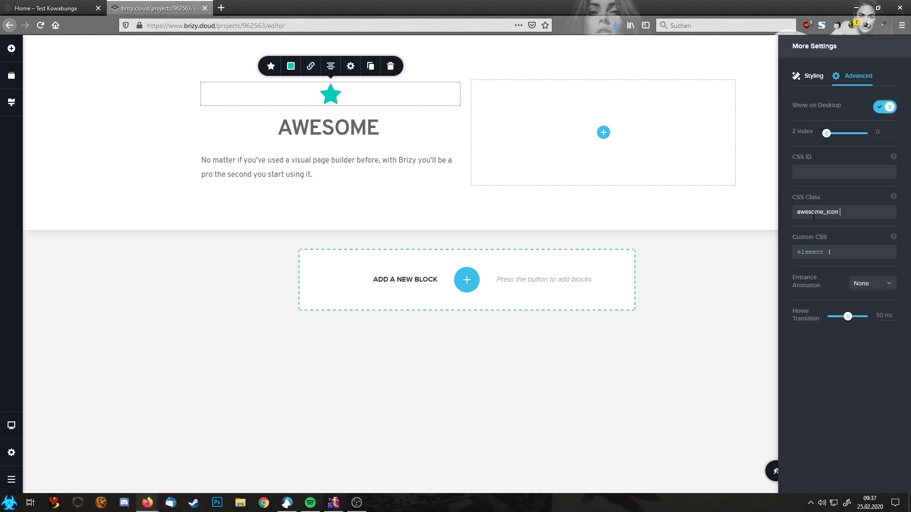
Check the animation on the demo home page, add awesome_hidden as the star icon's second CSS class and copy that class name.
left_click(53, 8)
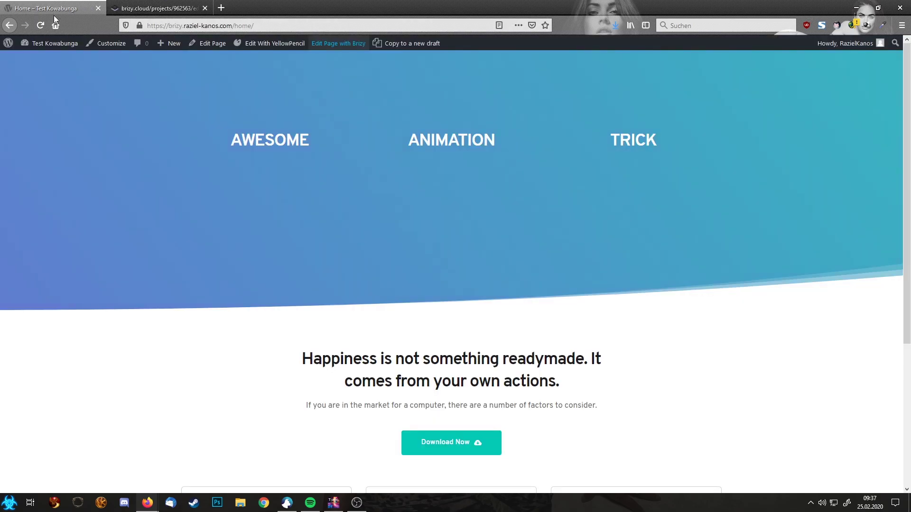
mouse_move(265, 147)
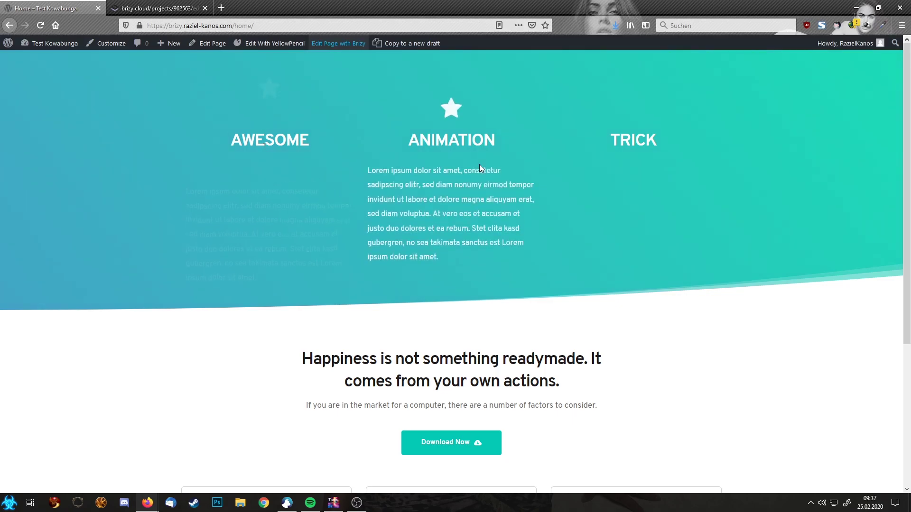
left_click(149, 6)
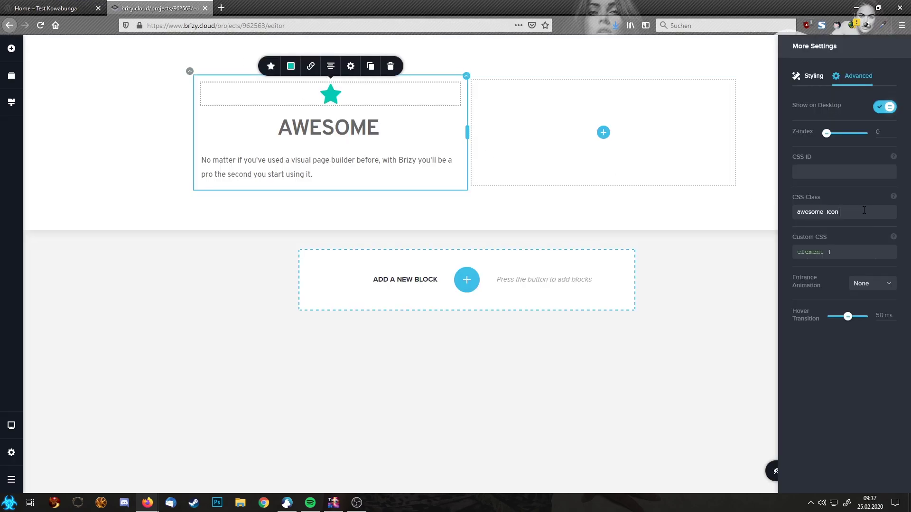
type("awesome_hidden")
left_click_drag(894, 213, 842, 214)
key("ctrl+c")
Give the paragraph below the heading the CSS classes awesome_hidden and awesome_text.
left_click(309, 160)
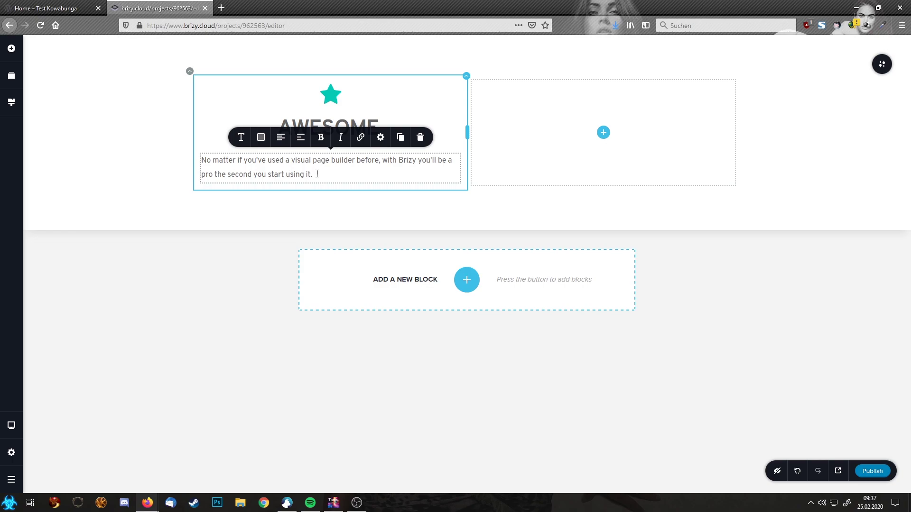
left_click(381, 137)
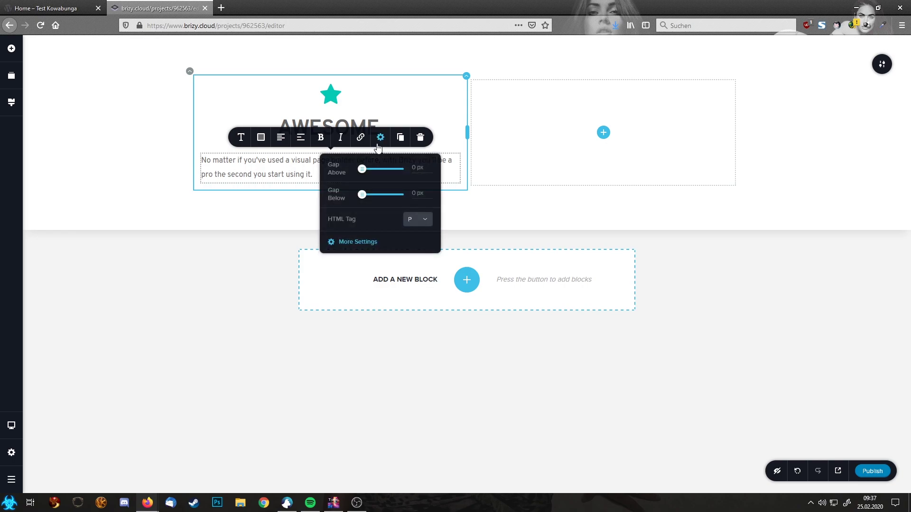
left_click(355, 243)
left_click(854, 76)
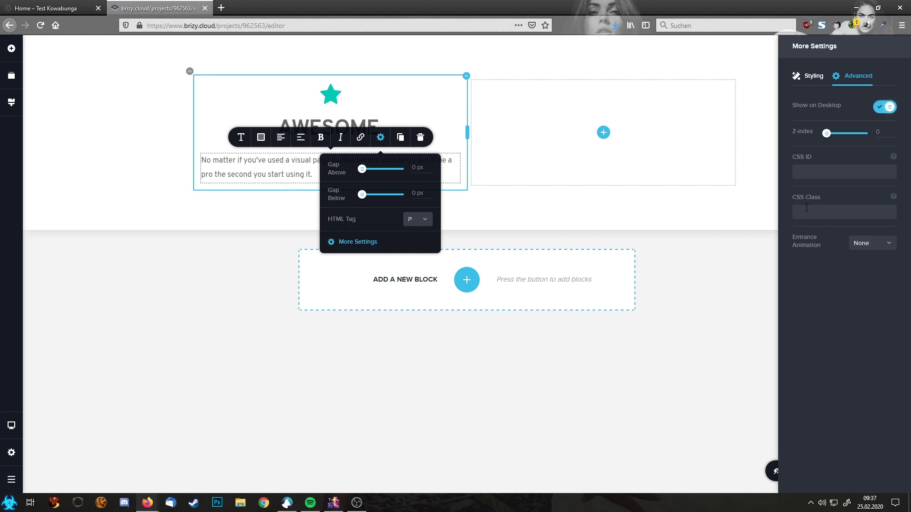
key("ctrl+v")
key("ctrl+v")
key("BackSpace")
key("BackSpace")
key("BackSpace")
key("BackSpace")
key("BackSpace")
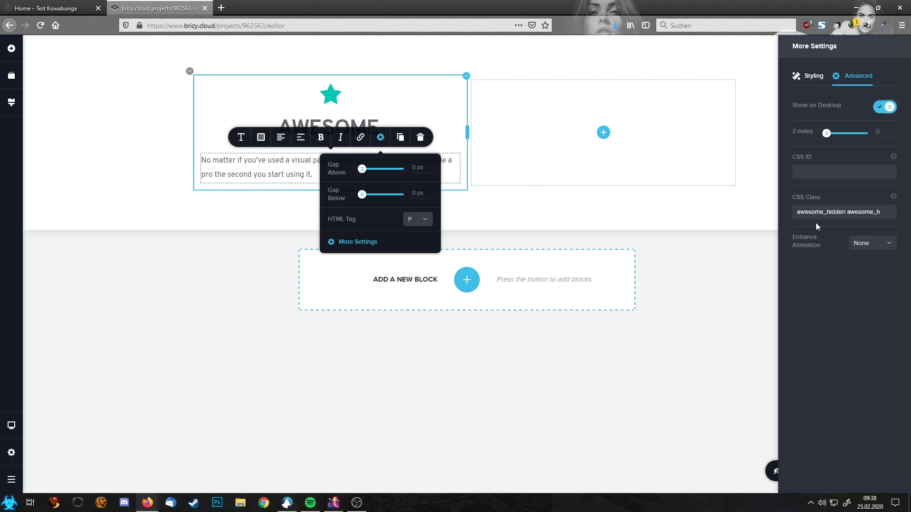
type("text")
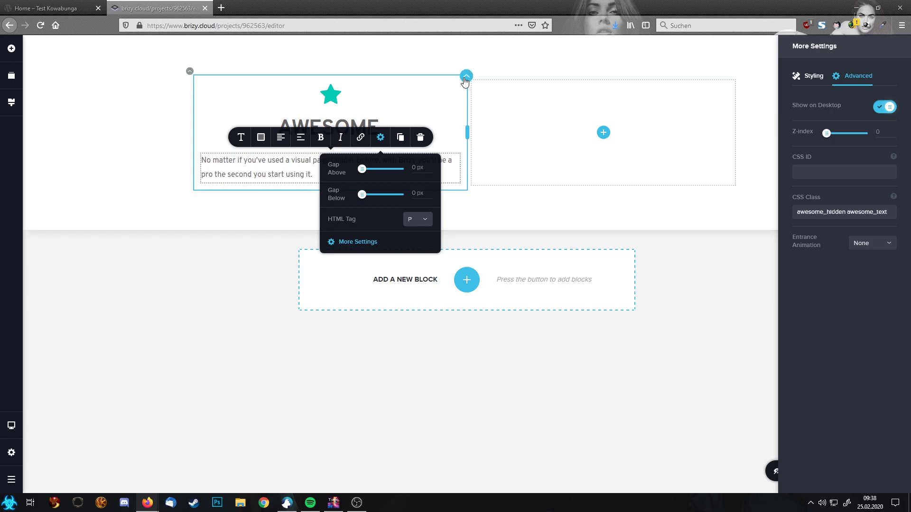
Assign the CSS class awesome_box to the column that holds the icon, heading and paragraph.
left_click(451, 82)
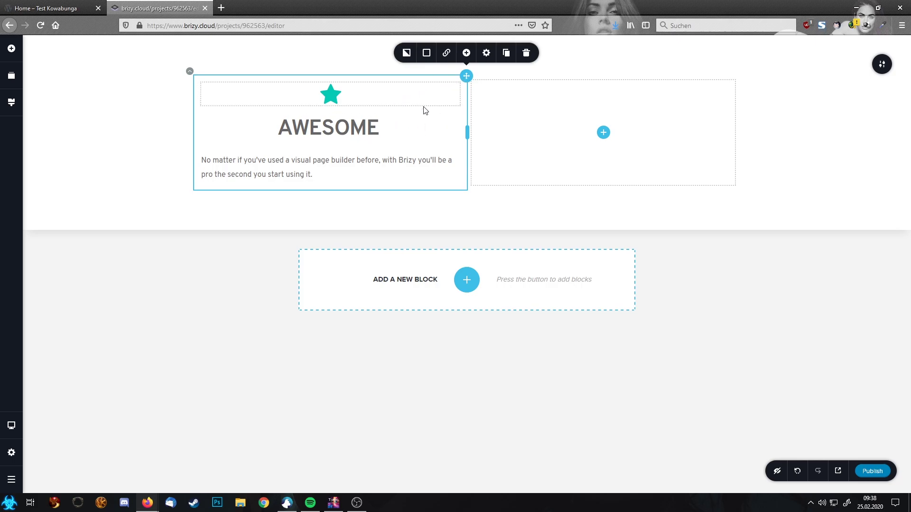
left_click(486, 52)
left_click(460, 108)
left_click(46, 8)
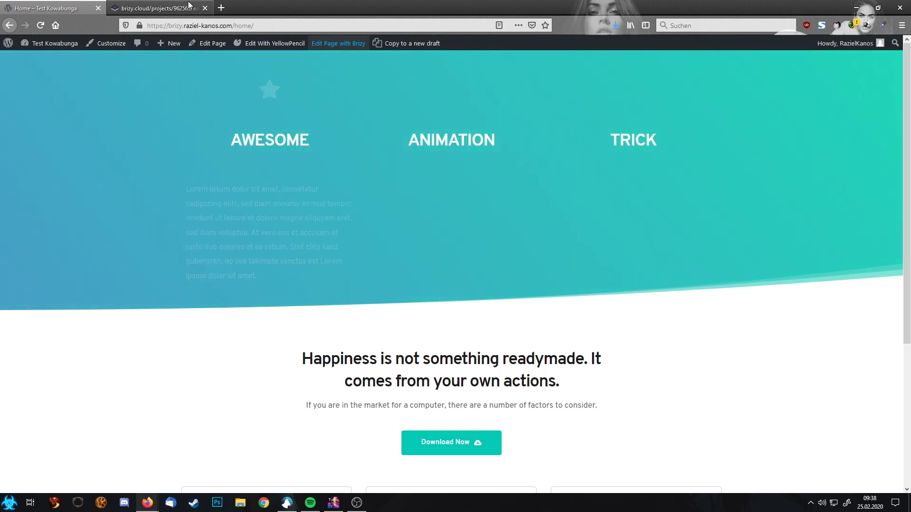
key("ctrl+Tab")
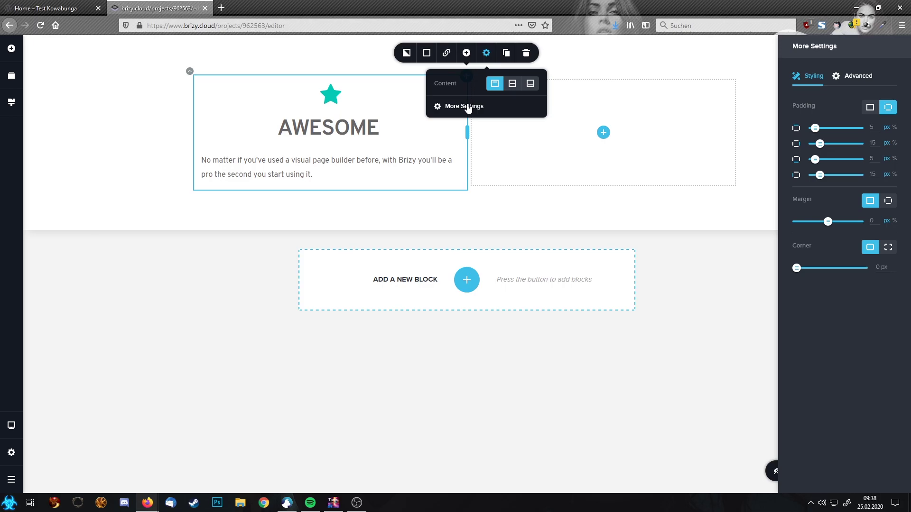
left_click(853, 81)
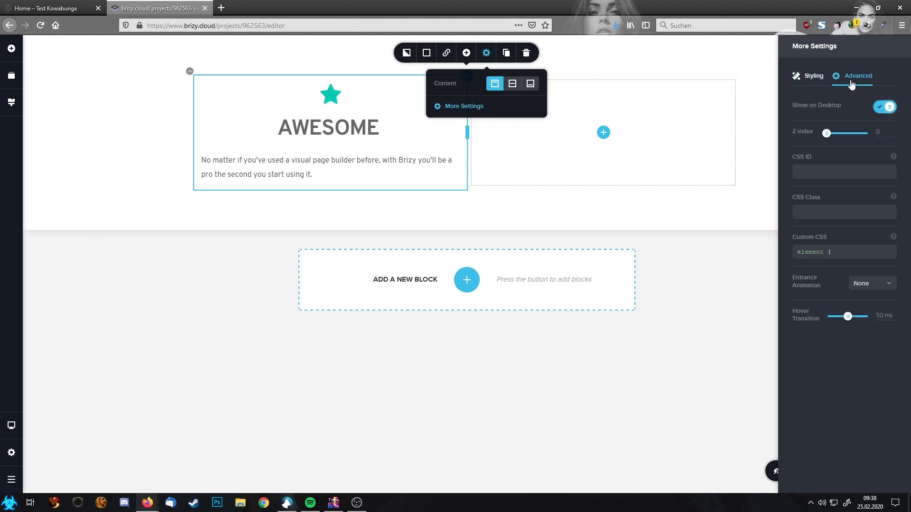
left_click(828, 211)
key("ctrl+v")
key("BackSpace")
key("BackSpace")
key("BackSpace")
key("BackSpace")
type("box")
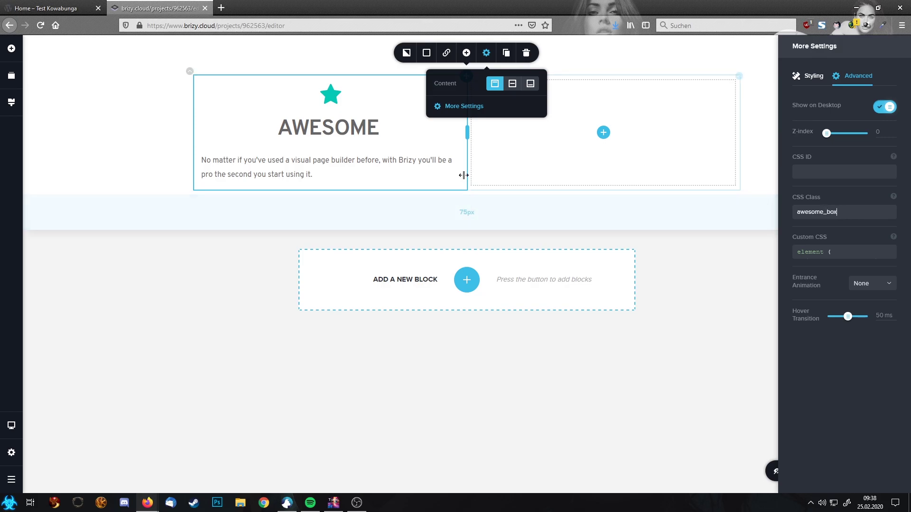
left_click(499, 165)
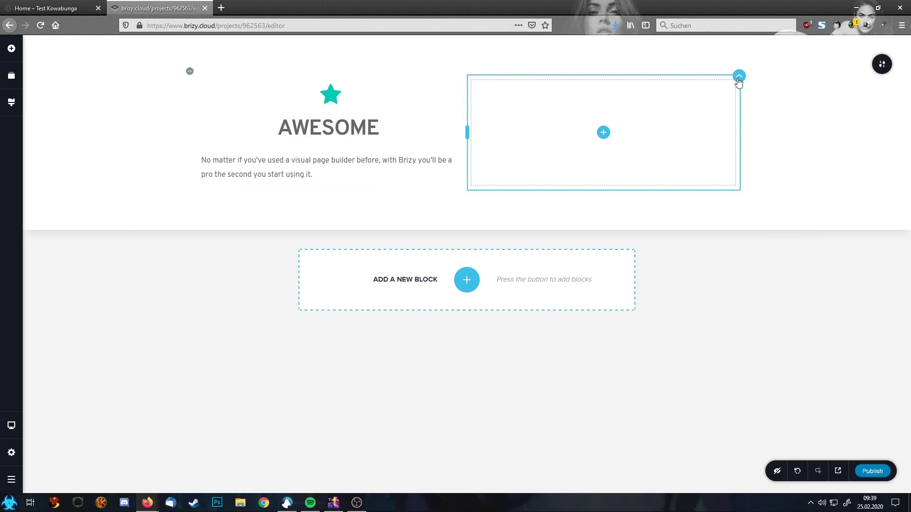
Delete the empty column beside the AWESOME column and duplicate the AWESOME column twice to get three equal columns.
left_click(739, 78)
left_click(799, 52)
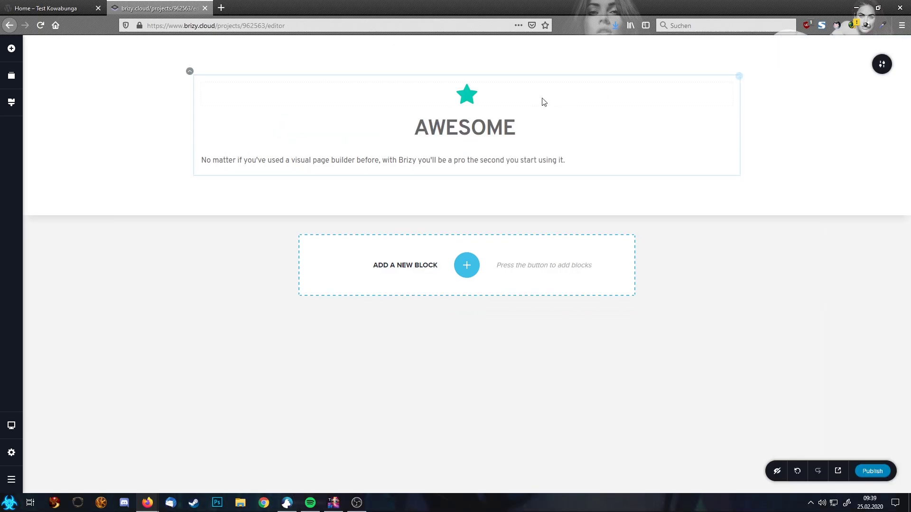
left_click(741, 78)
left_click(780, 53)
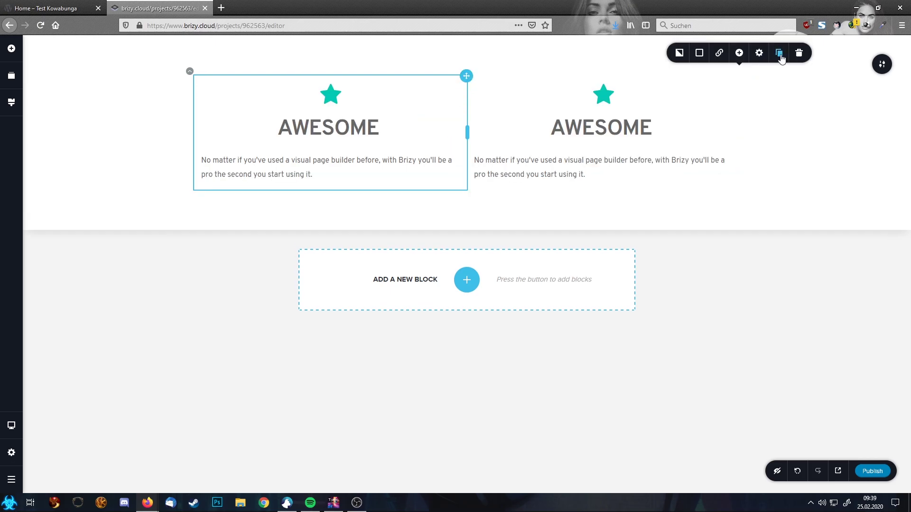
left_click(780, 53)
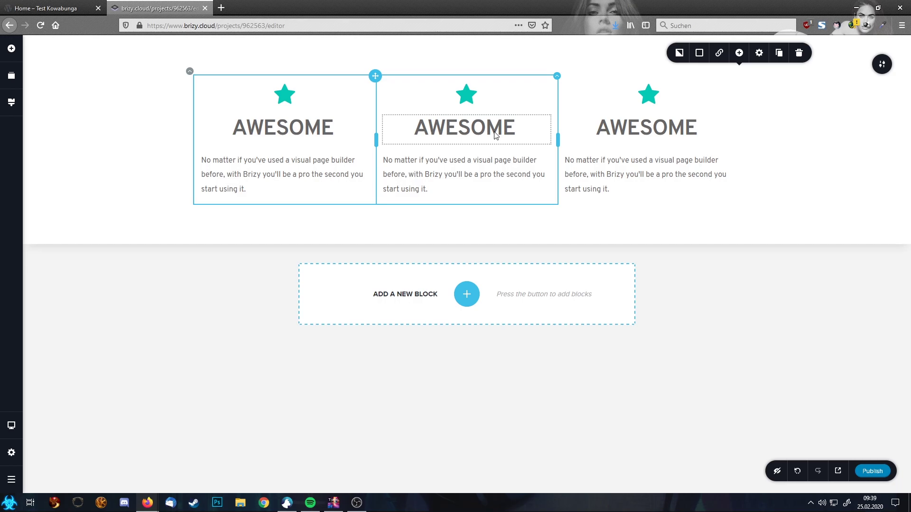
Check which CSS classes are assigned to the middle column's star icon in its advanced settings.
left_click(468, 102)
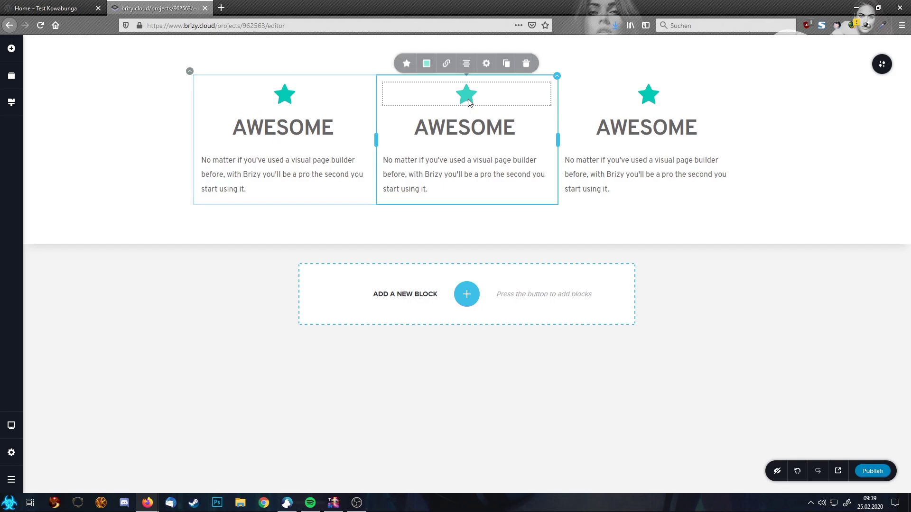
left_click(487, 68)
left_click(856, 77)
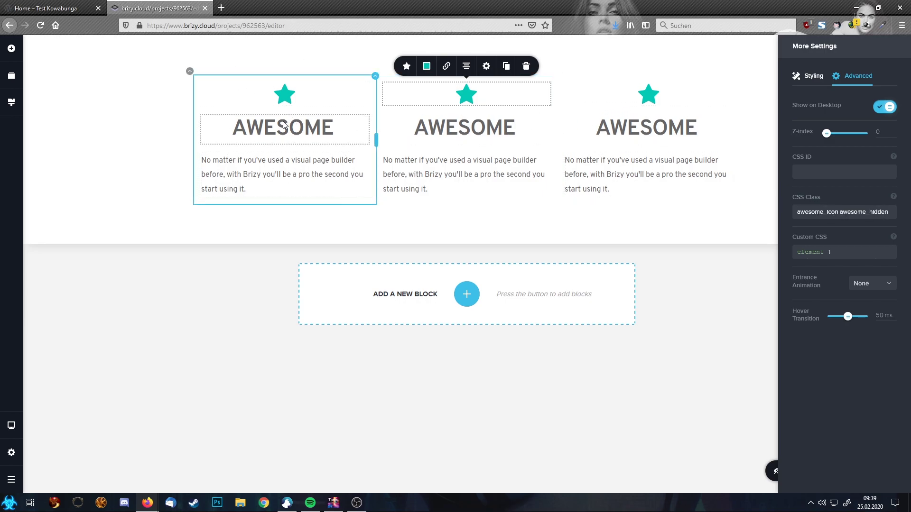
left_click(300, 225)
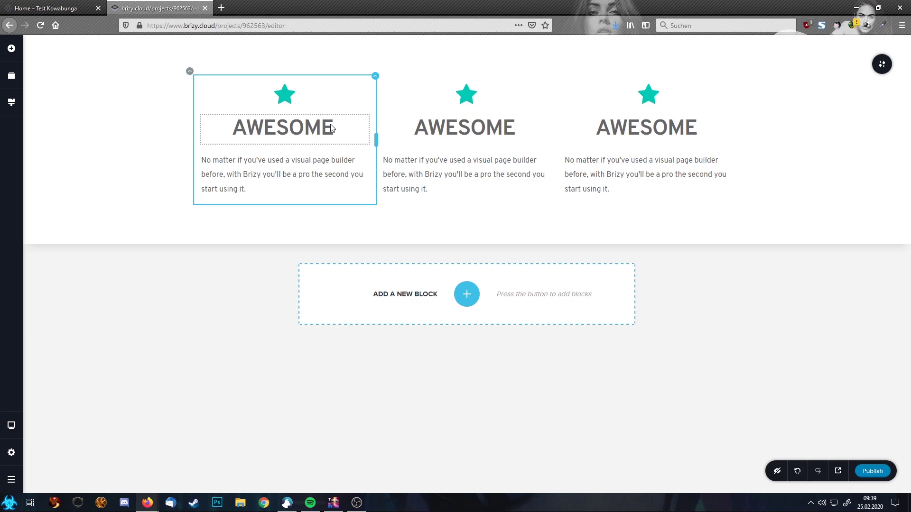
Add an empty rule for the .awesome_icon class to the project's custom CSS.
left_click(12, 453)
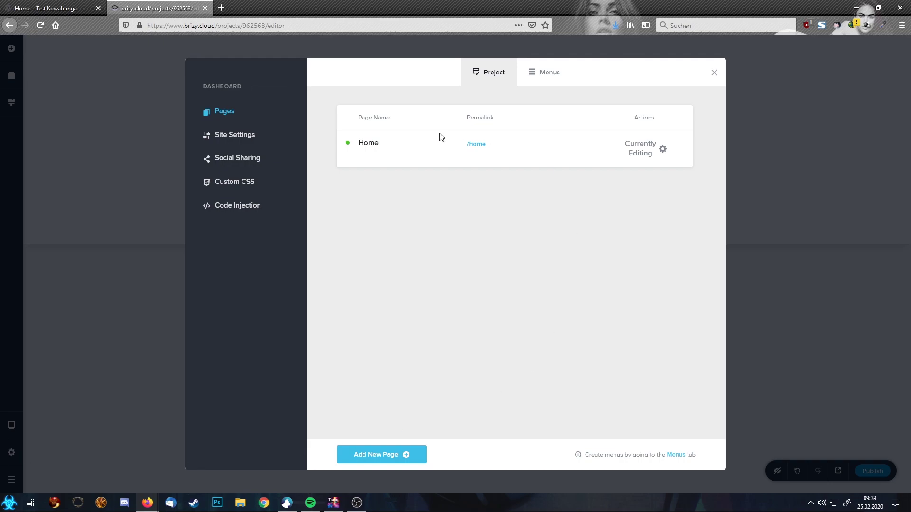
left_click(251, 190)
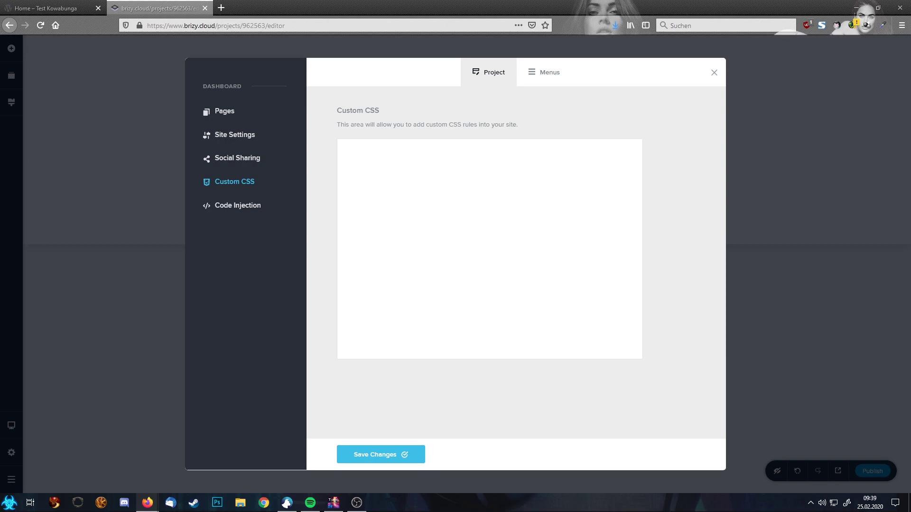
left_click(474, 187)
left_click(474, 188)
type(".awesome_icon")
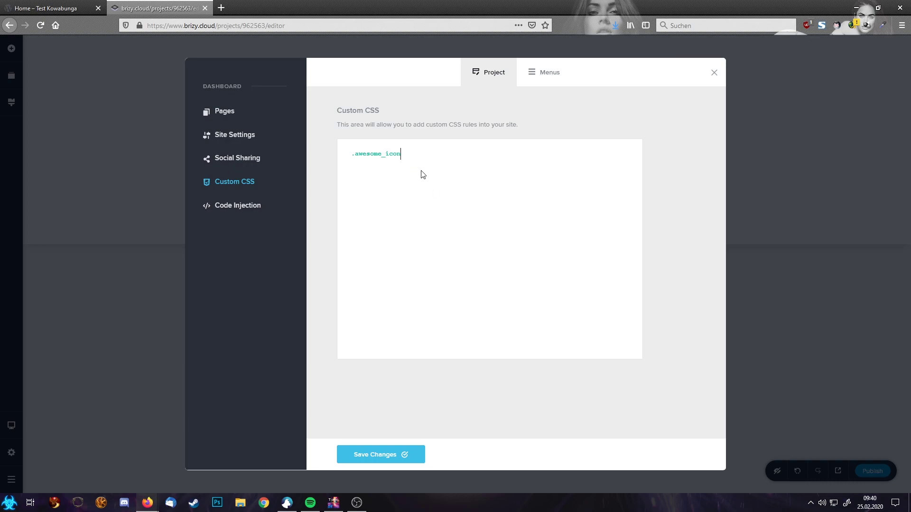
type("{")
key("Return")
key("Return")
type("}")
key("Up")
Fill the .awesome_icon rule with position:relative and top:-50px, save the custom CSS and close the project settings.
type("position")
type(":")
type("relative")
type(";")
type("top")
type(":-50")
type("px")
type(";")
left_click(378, 455)
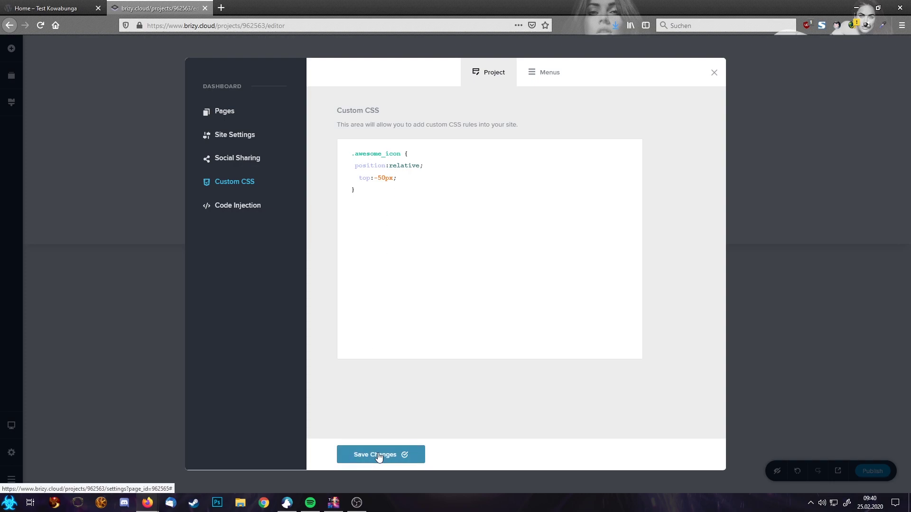
left_click(714, 76)
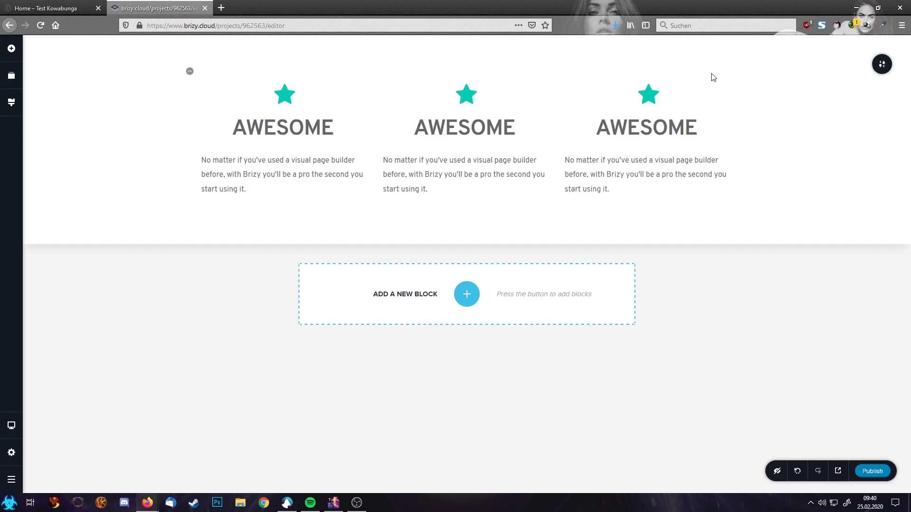
Publish the page and compare the star icons' position on the live page with the editor.
left_click(873, 474)
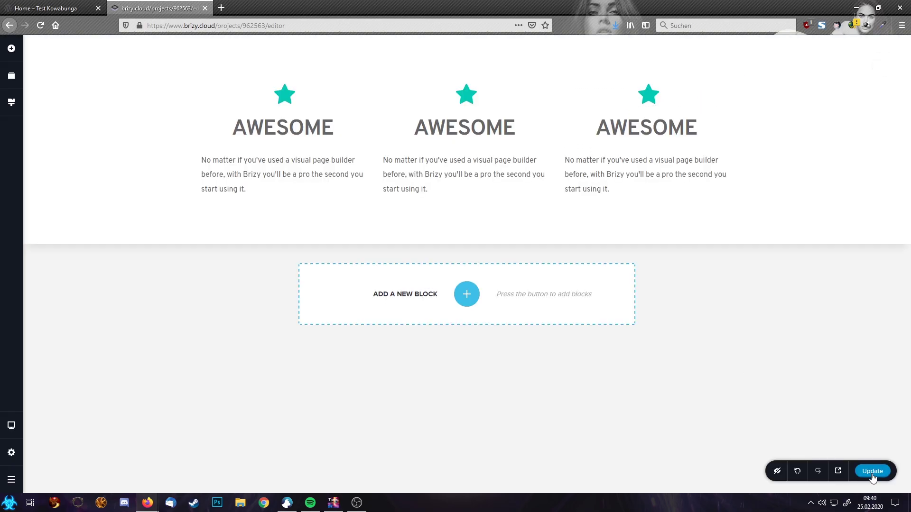
left_click(838, 473)
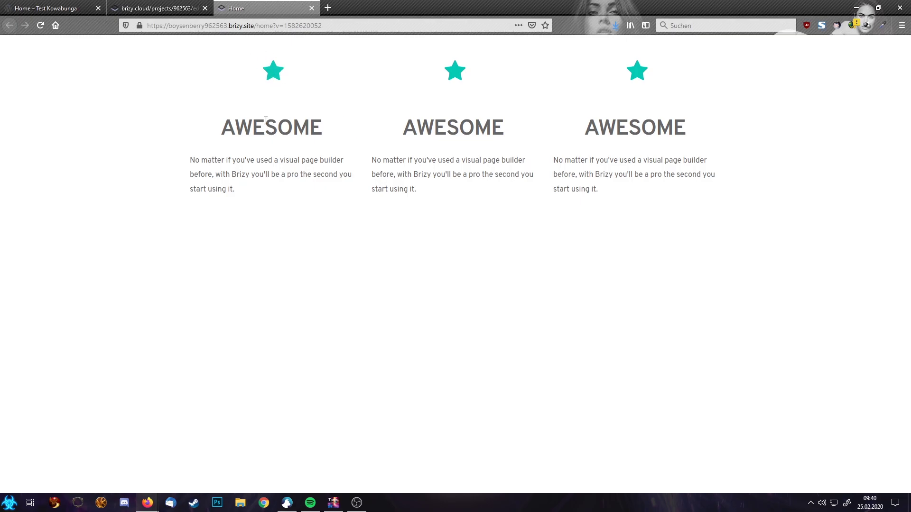
left_click(166, 7)
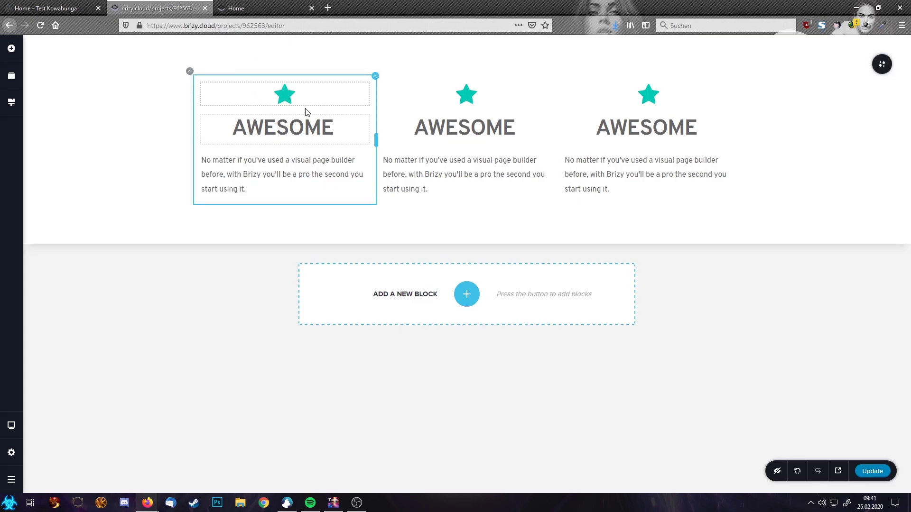
key("ctrl+Tab")
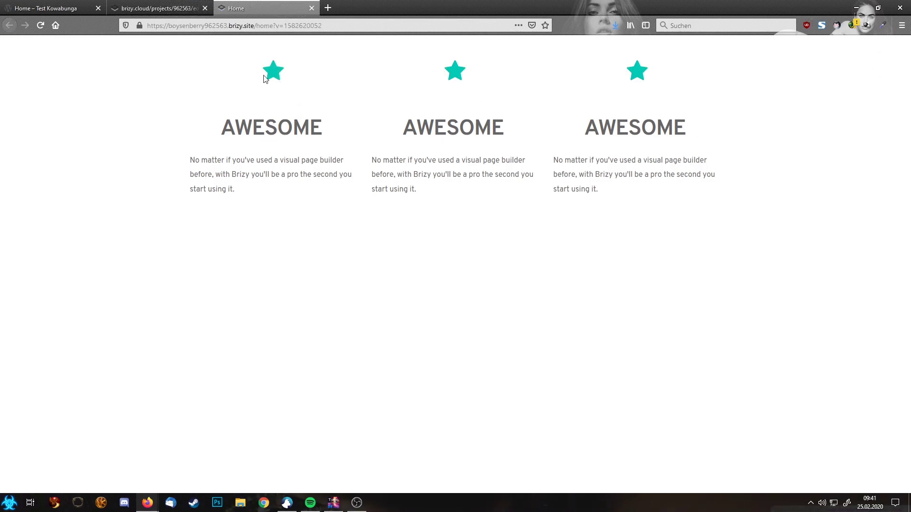
key("ctrl+shift+Tab")
Add an empty .awesome_text rule below the .awesome_icon rule in the project's custom CSS.
left_click(11, 452)
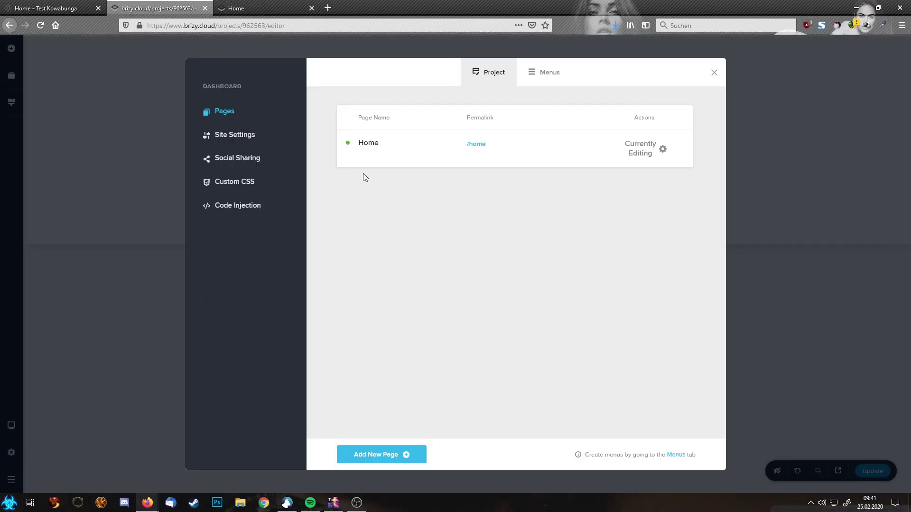
left_click(221, 184)
left_click(375, 203)
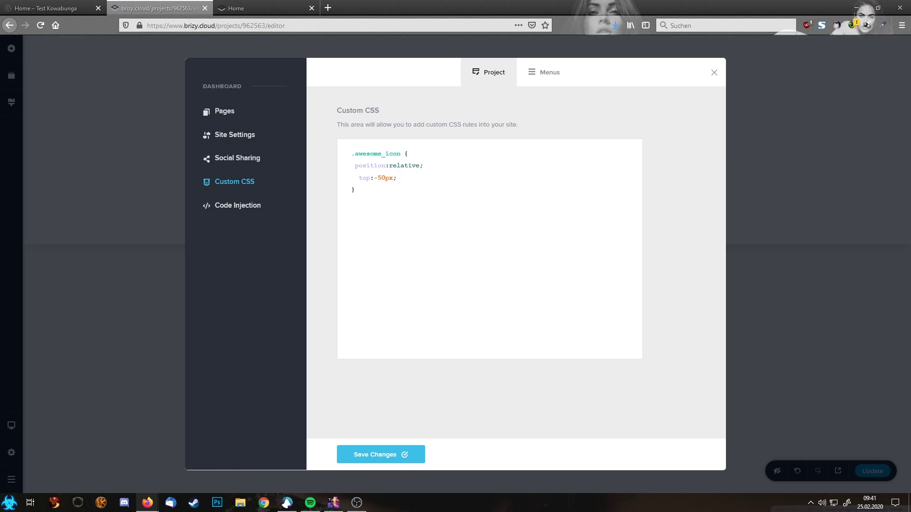
type(".awesome_text {")
key("Return")
key("Return")
type("}")
Copy the .awesome_icon declarations into .awesome_text, adapt them to position:relative and bottom:-50px, and save the custom CSS.
left_click_drag(402, 179, 376, 179)
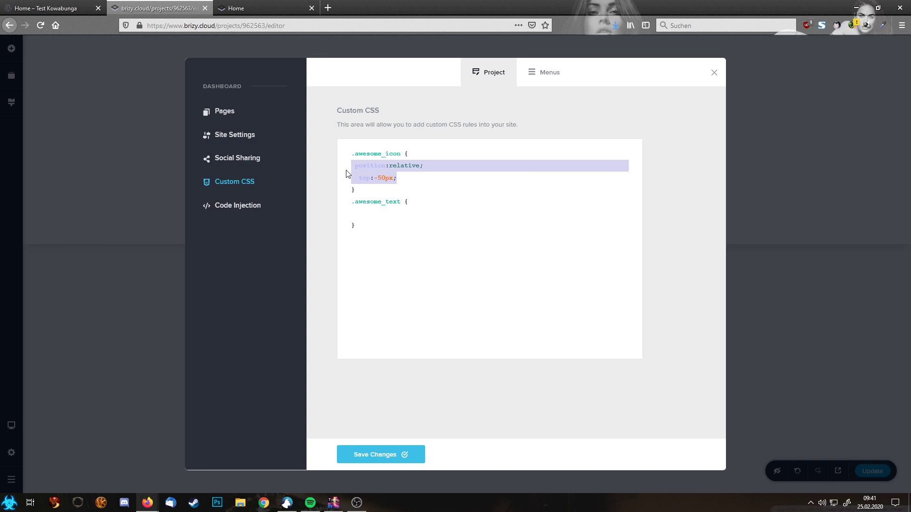
left_click(373, 214)
type("position:relative;   top:-50px;")
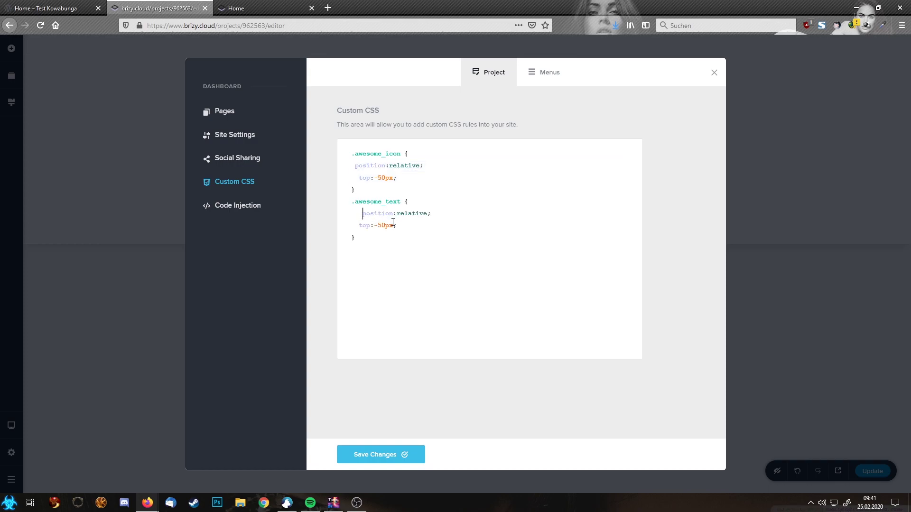
key("BackSpace")
double_click(370, 225)
type("bottom")
left_click(374, 457)
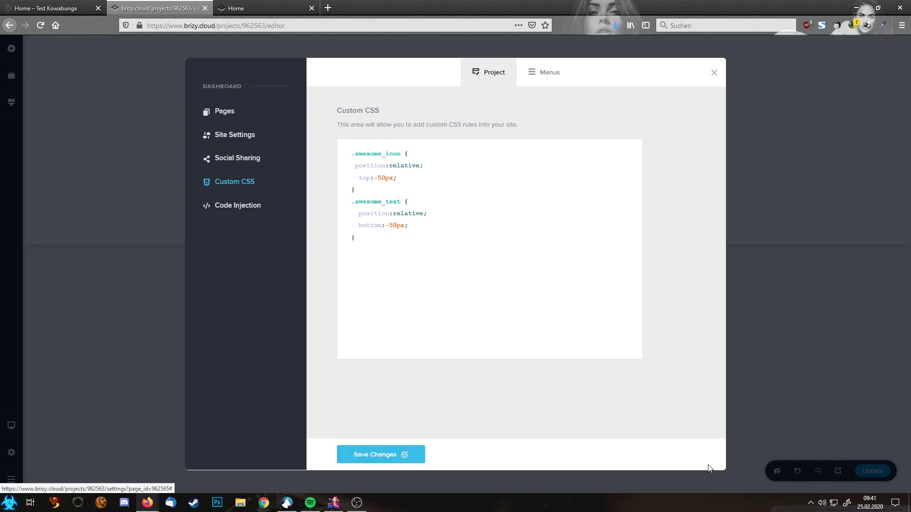
left_click(714, 72)
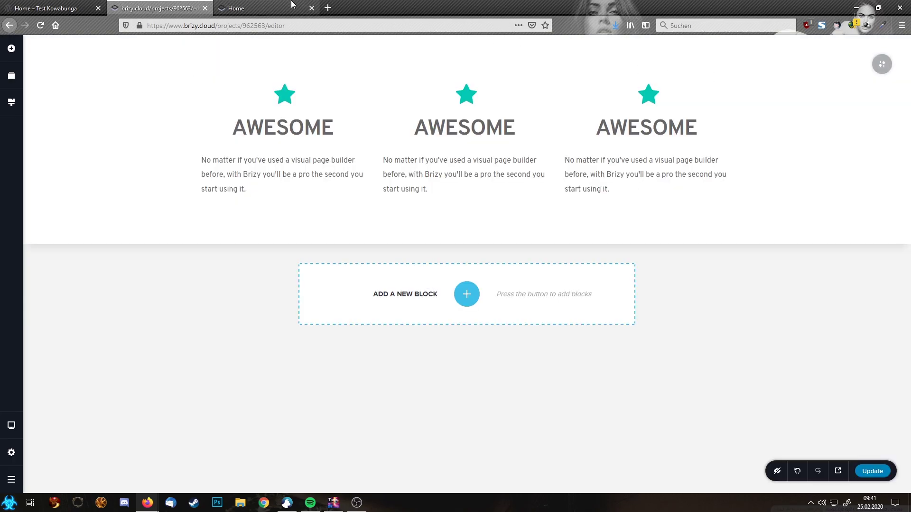
Reload the live page to check the paragraphs' offset below the headings, and return to the editor.
left_click(259, 8)
key("F5")
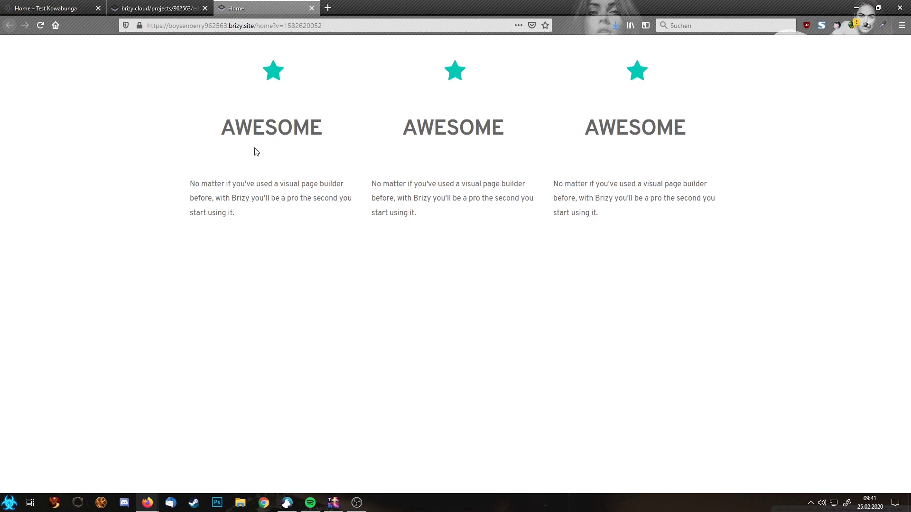
left_click(129, 4)
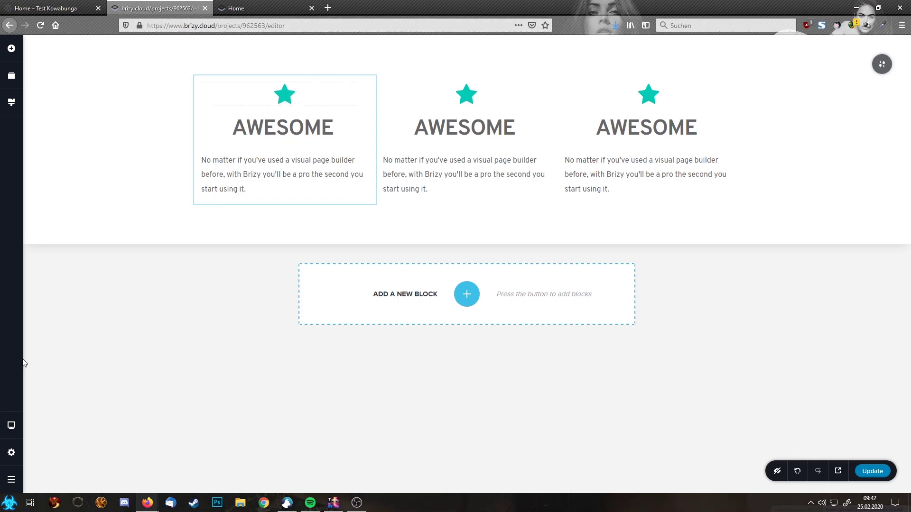
Add an empty rule with the selector .awesome_box:hover .awesome_icon below the existing rules in the project's custom CSS.
left_click(11, 453)
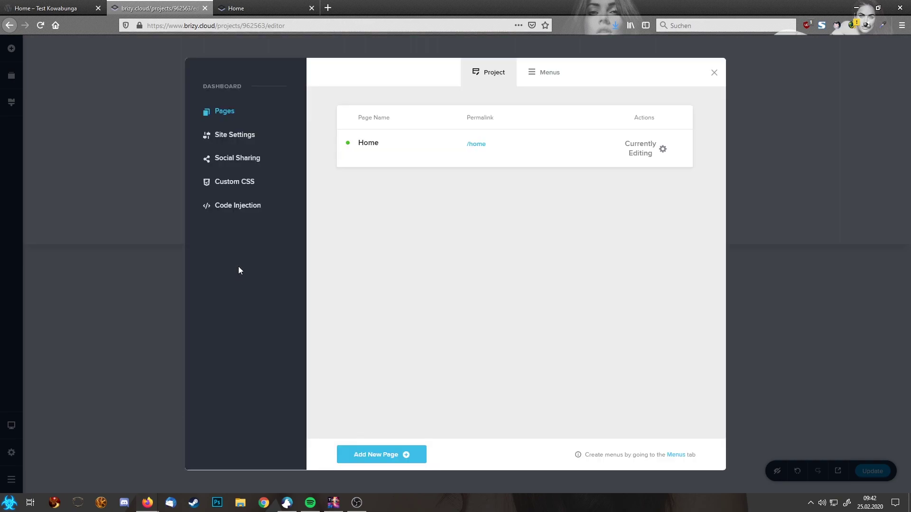
left_click(227, 182)
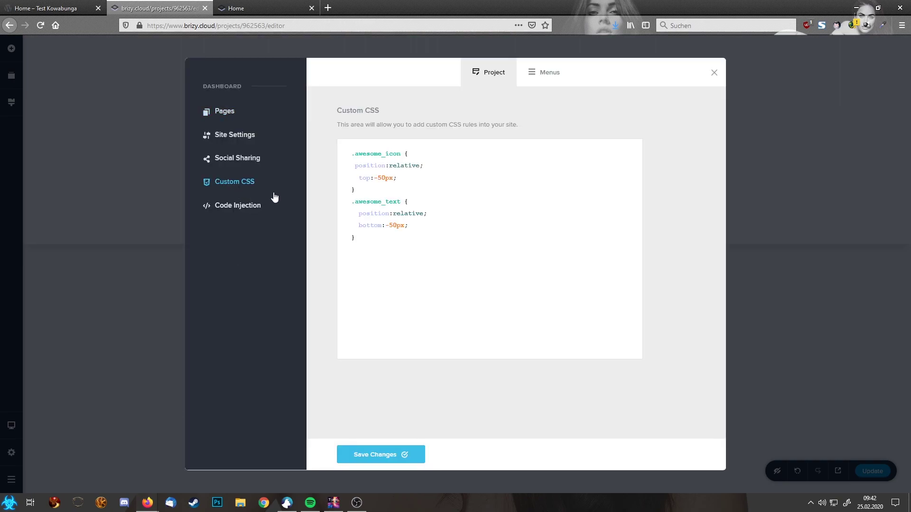
left_click(369, 259)
key("Return")
type(".awesome_box:hover .awesome_icon")
key("Return")
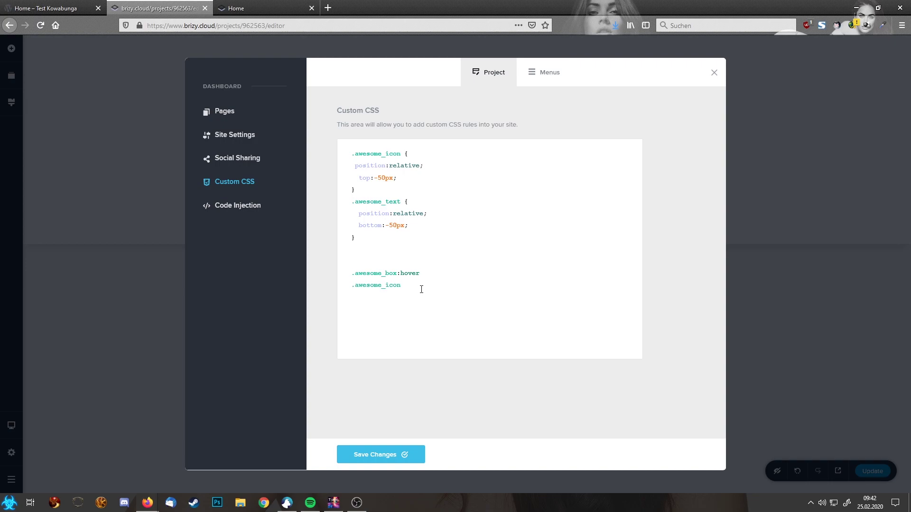
left_click(449, 277)
key("Delete")
type("{")
key("Return")
type("}")
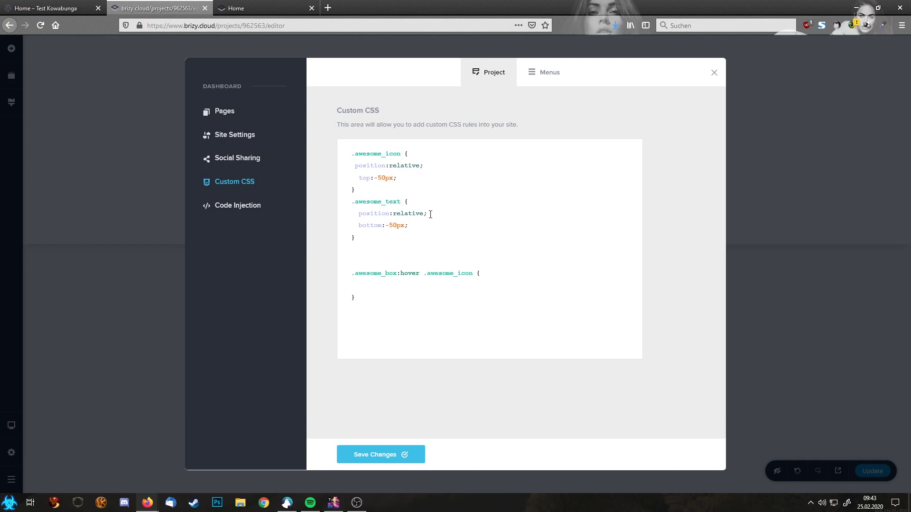
Copy the top declaration from .awesome_icon into the hover rule and set its value to 0px.
left_click_drag(359, 183, 400, 182)
key("ctrl+c")
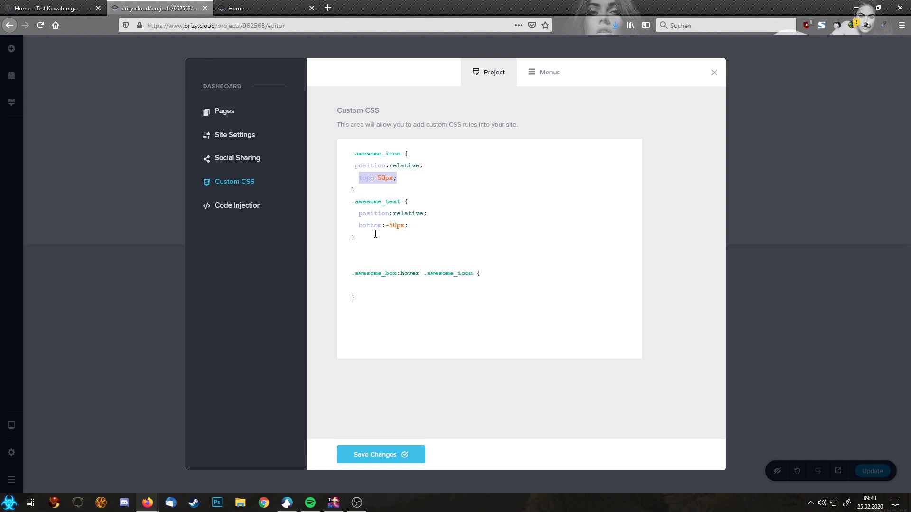
left_click(374, 288)
key("ctrl+v")
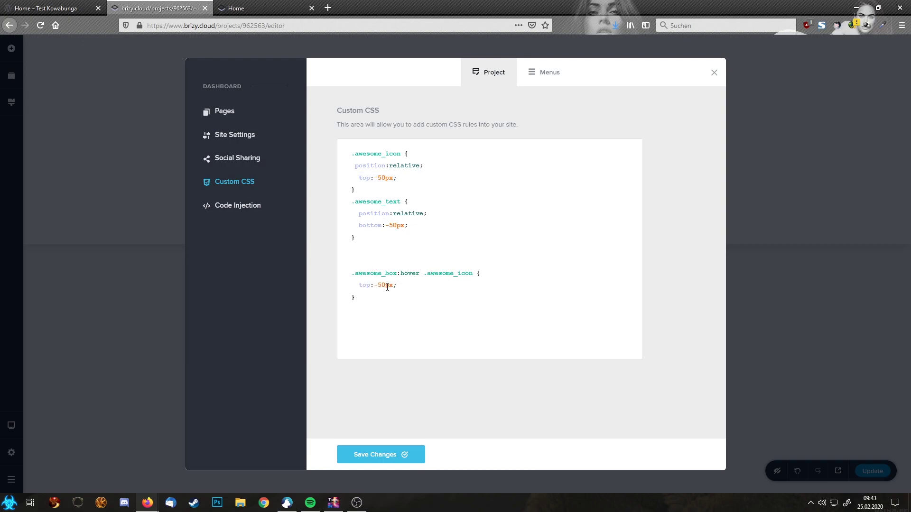
key("BackSpace")
key("BackSpace")
left_click(401, 290)
Duplicate the .awesome_box:hover .awesome_icon rule below itself and change the copy's second class to .awesome_text.
left_click_drag(363, 298, 324, 273)
key("ctrl+c")
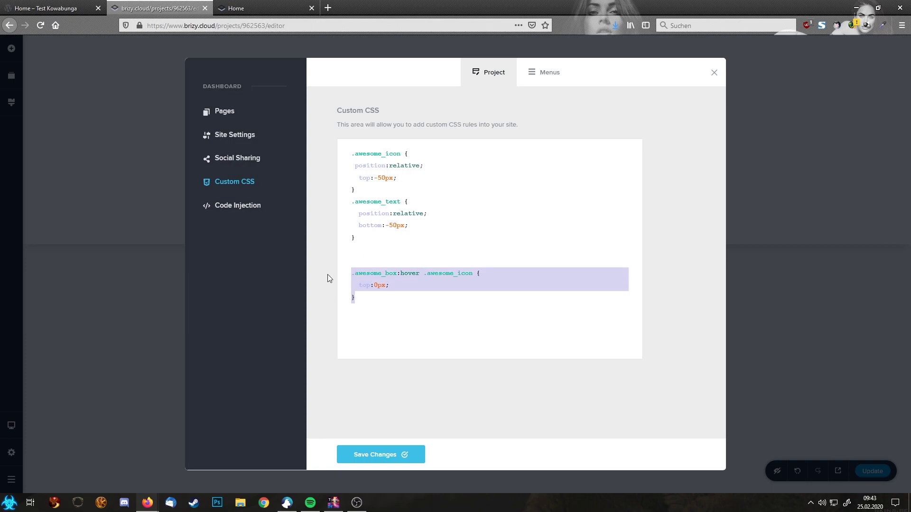
left_click(359, 311)
key("Return")
key("ctrl+v")
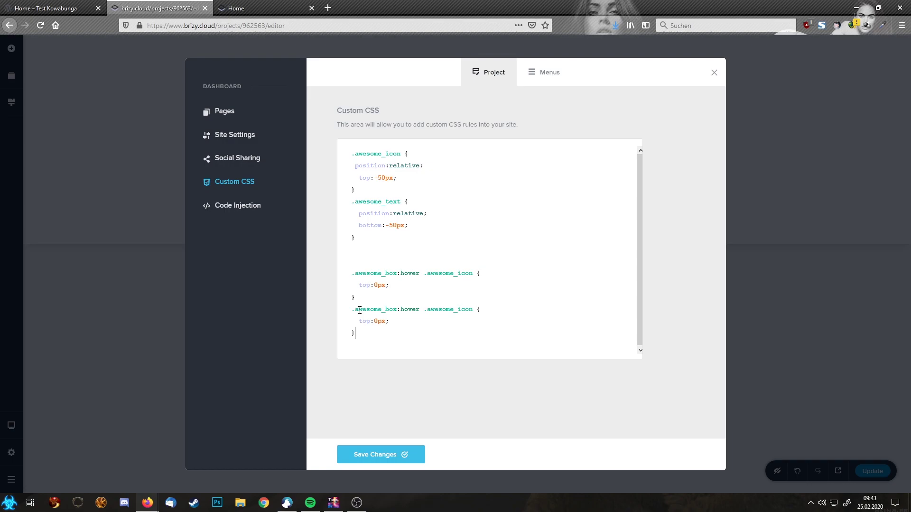
double_click(386, 205)
key("ctrl+c")
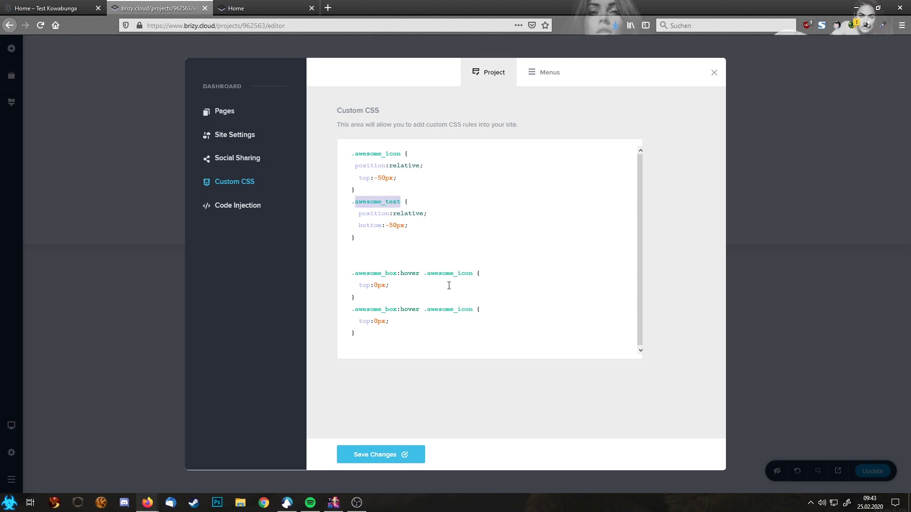
double_click(445, 310)
key("ctrl+v")
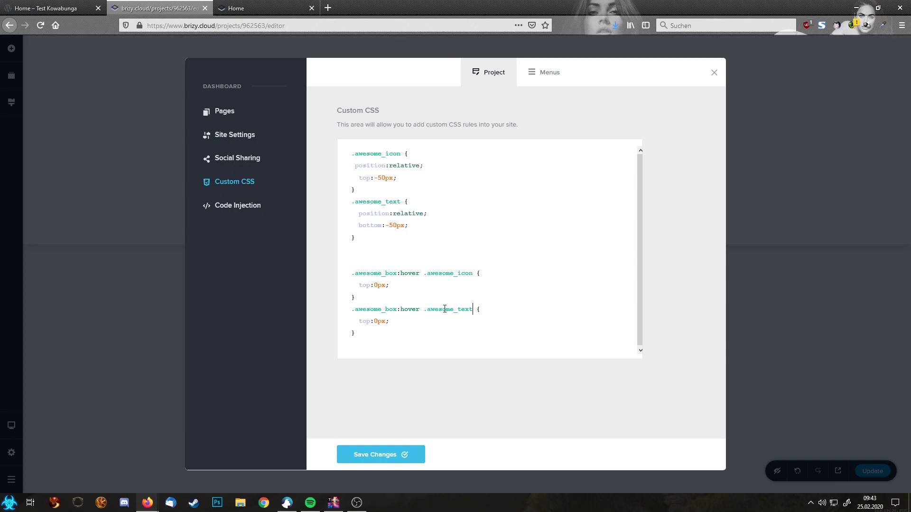
Replace top with bottom in the .awesome_box:hover .awesome_text rule so it reads bottom:0px, and save the custom CSS.
double_click(375, 226)
key("ctrl+c")
double_click(366, 319)
key("ctrl+v")
left_click(380, 455)
Reload the live page to test the hover effect, compare it with the demo home page and return to the custom CSS.
left_click(219, 5)
key("F5")
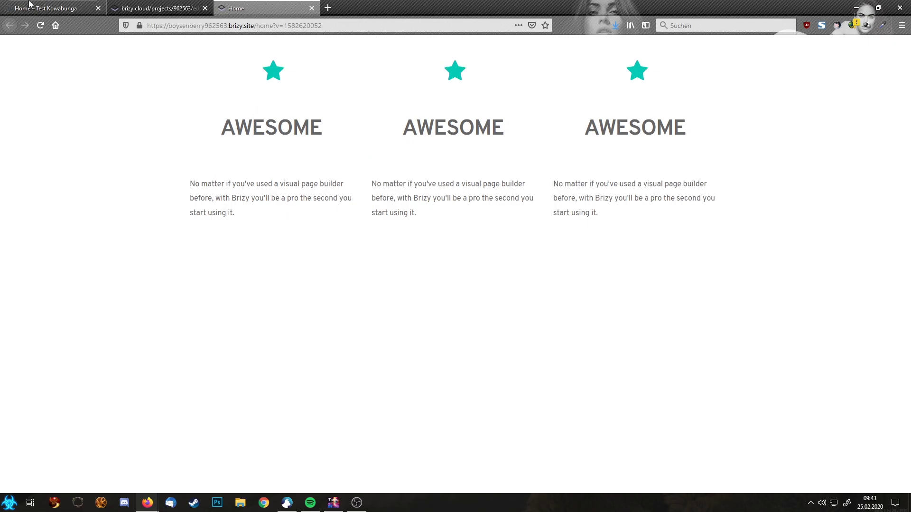
left_click(51, 5)
left_click(157, 8)
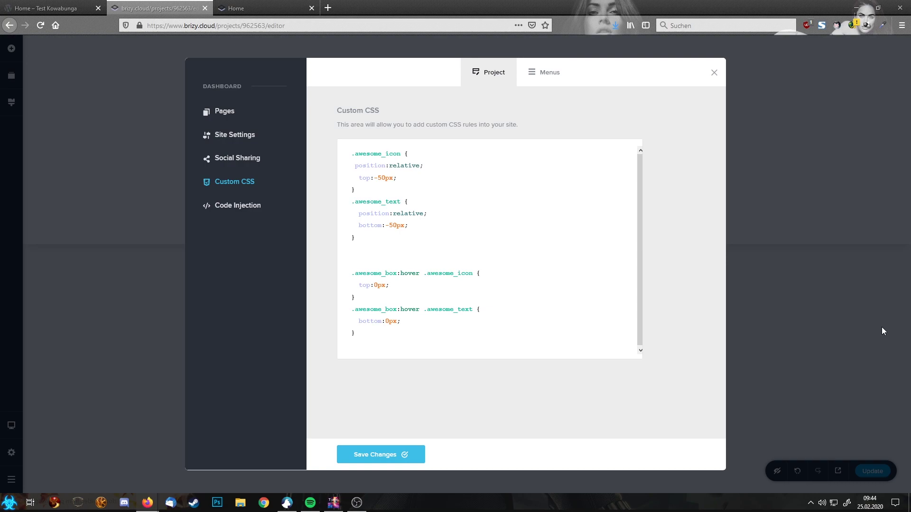
Add an .awesome_hide rule with opacity:0; between the .awesome_text rule and the first hover rule.
left_click(357, 255)
type(".awesome_hide")
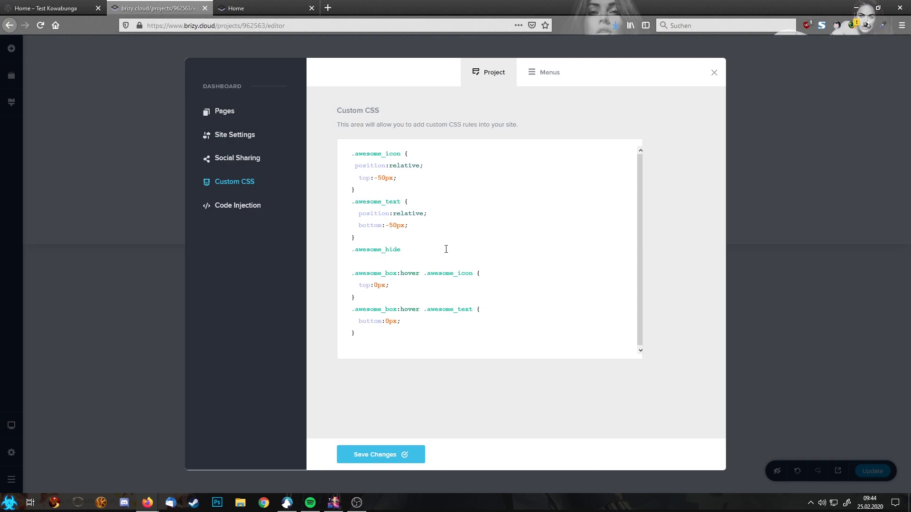
type("{")
key("Return")
key("Return")
type("}")
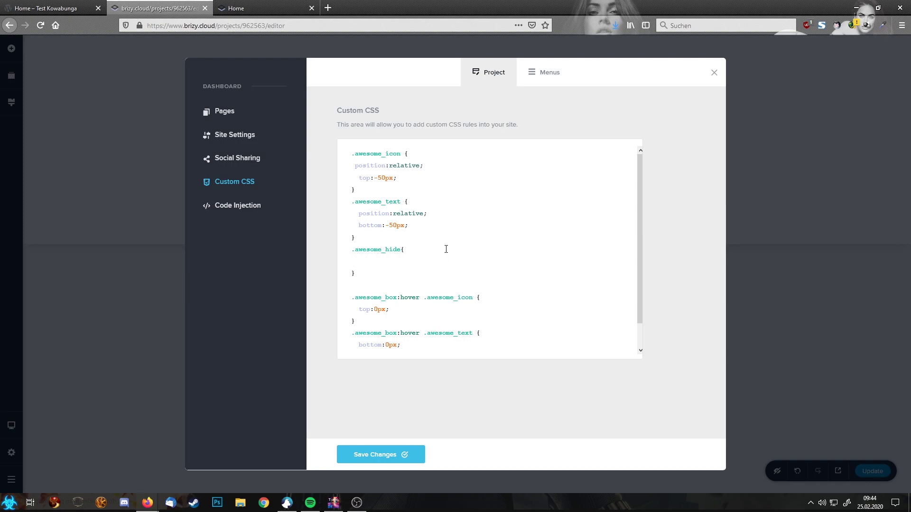
type("opacity:0;")
key("Return")
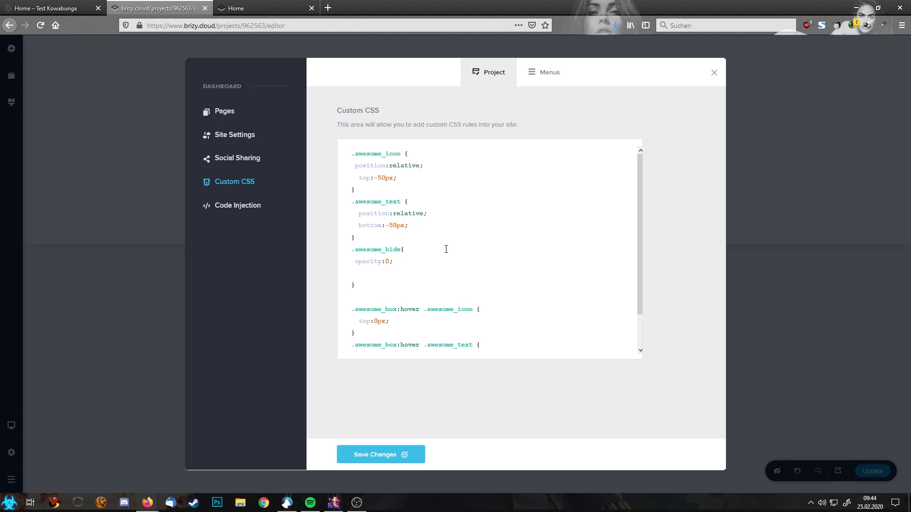
Copy the position:relative; declaration from .awesome_icon into the .awesome_hide rule and align it with the opacity line.
left_click_drag(424, 166, 351, 167)
key("ctrl+c")
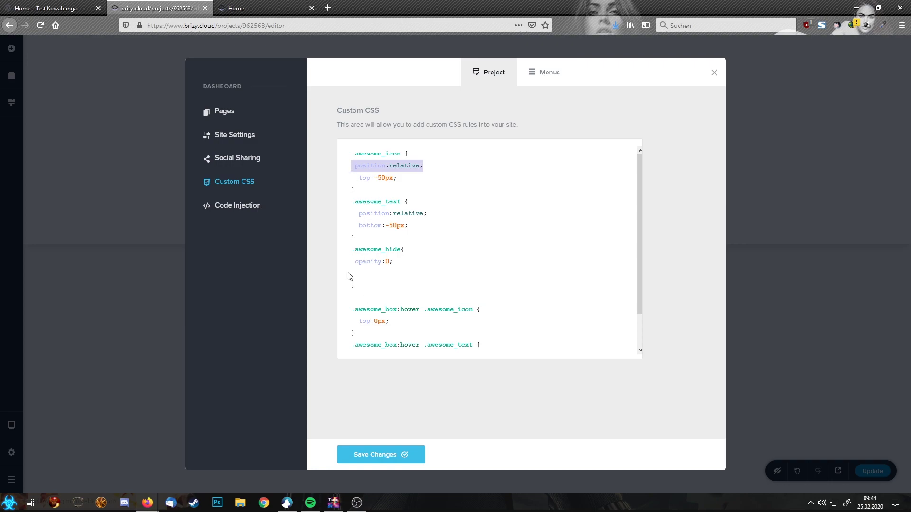
left_click(355, 275)
key("ctrl+v")
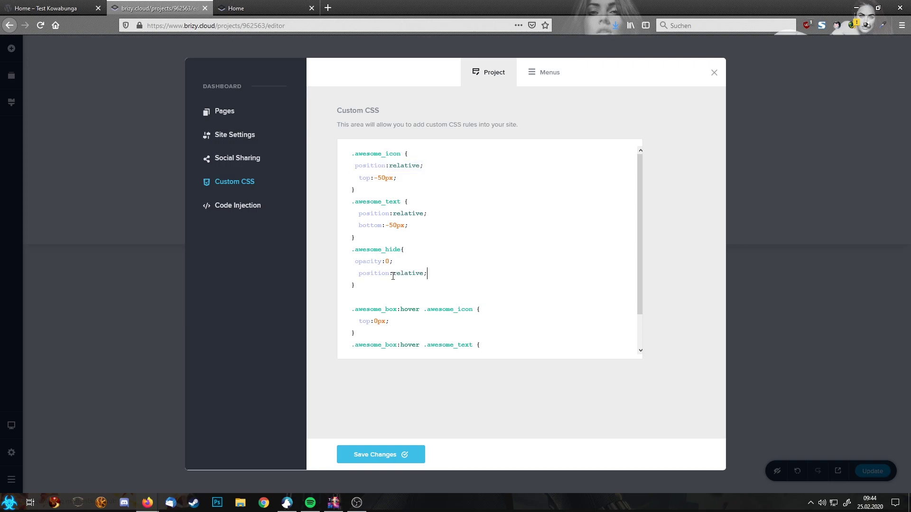
left_click(358, 273)
key("BackSpace")
left_click(463, 274)
key("Return")
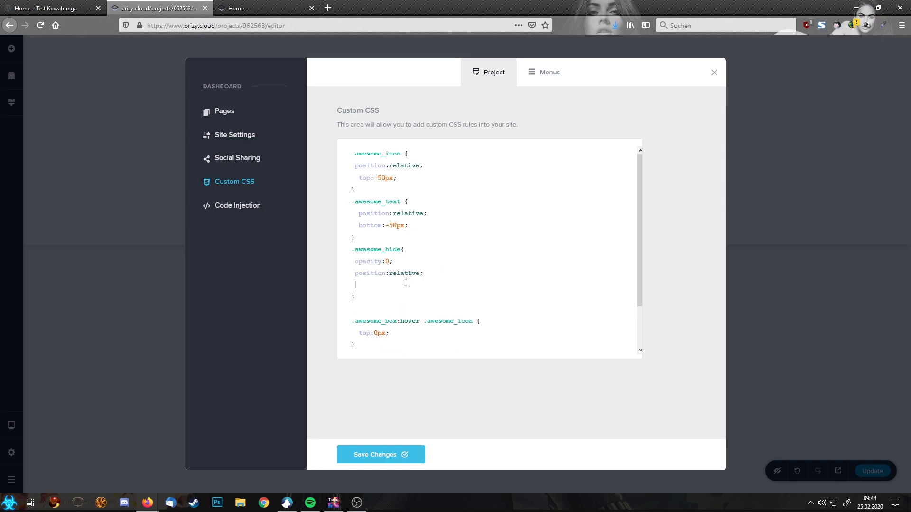
Add transition:all .5s ease-in-out; to the .awesome_hide rule and save the custom CSS.
key("BackSpace")
key("Return")
type("tran")
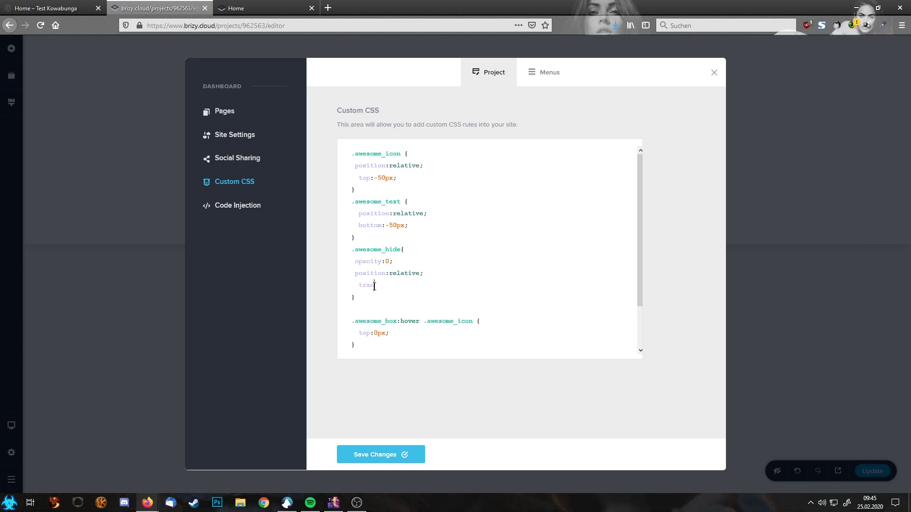
type("sition:all")
type(".5s ease-in-out;")
scroll(405, 279, "down", 2)
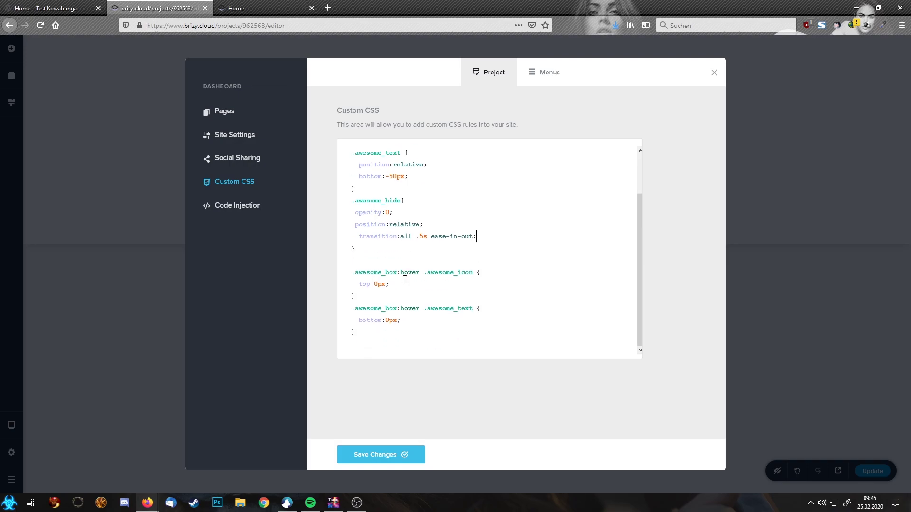
left_click(374, 454)
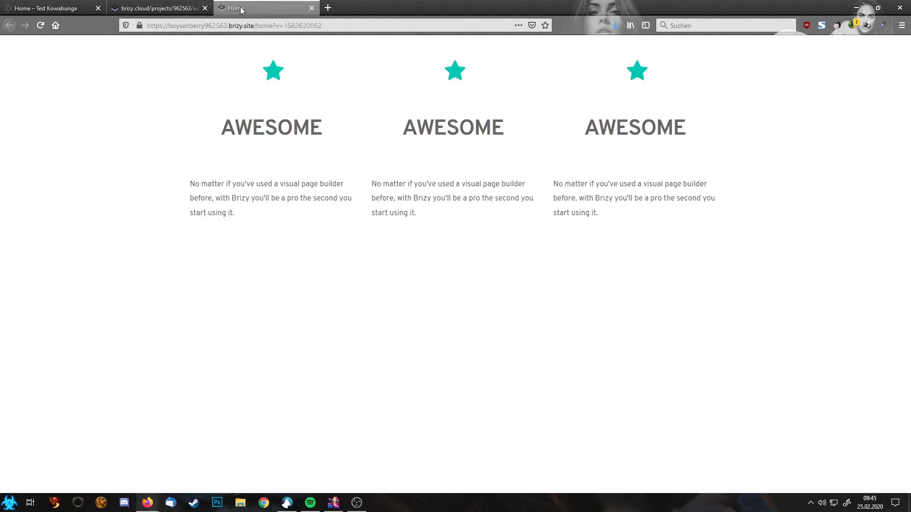
Reload the live page to test the hiding rule and return to the Brizy editor.
left_click(242, 8)
key("F5")
left_click(152, 10)
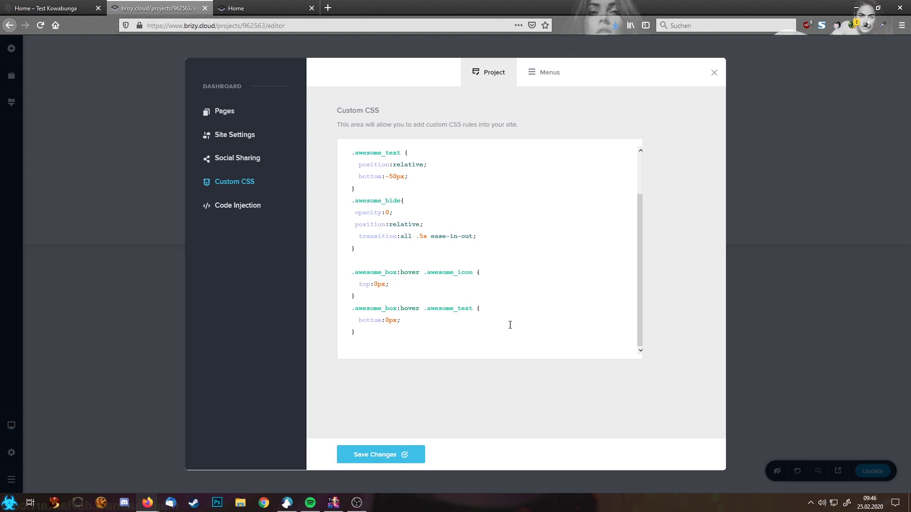
Close the project dashboard and copy the awesome_hidden class name from the first column's icon settings.
left_click(714, 73)
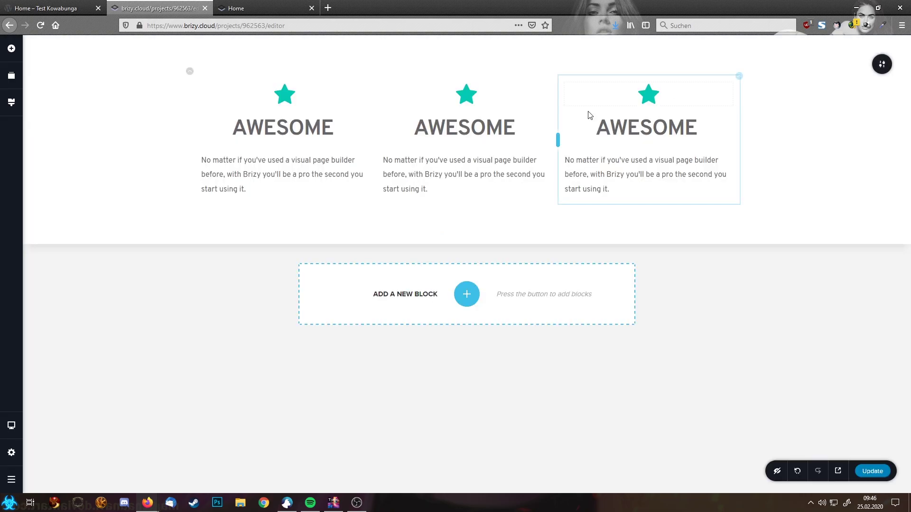
left_click(285, 95)
left_click(303, 75)
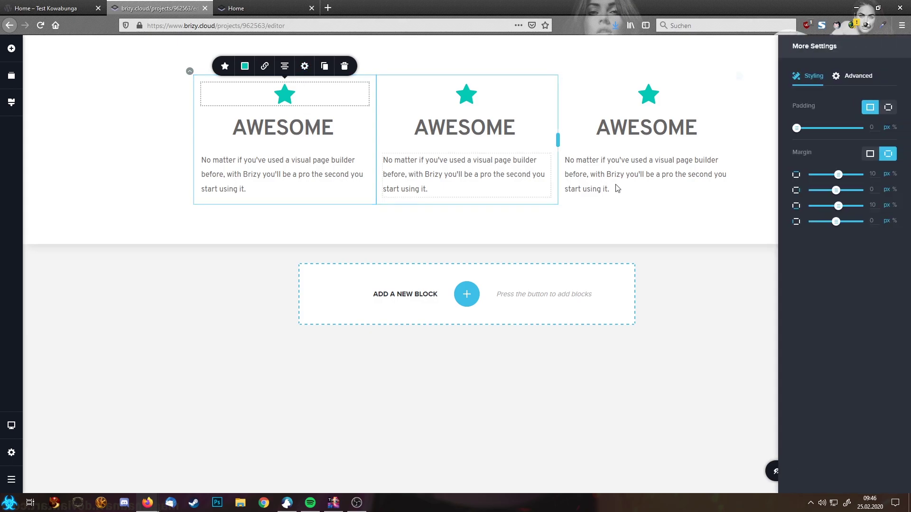
left_click(860, 74)
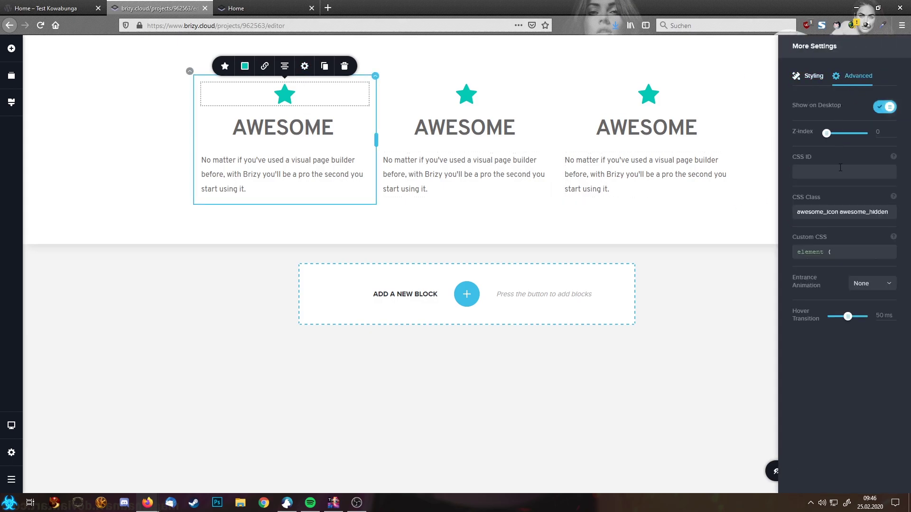
double_click(862, 213)
key("ctrl+c")
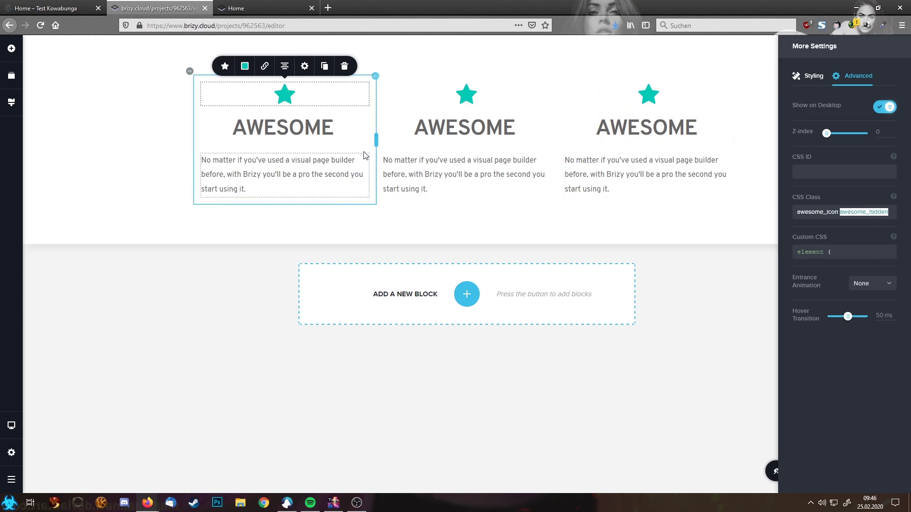
Check the CSS classes assigned to the first column's paragraph text in its advanced settings.
left_click(309, 177)
left_click(331, 139)
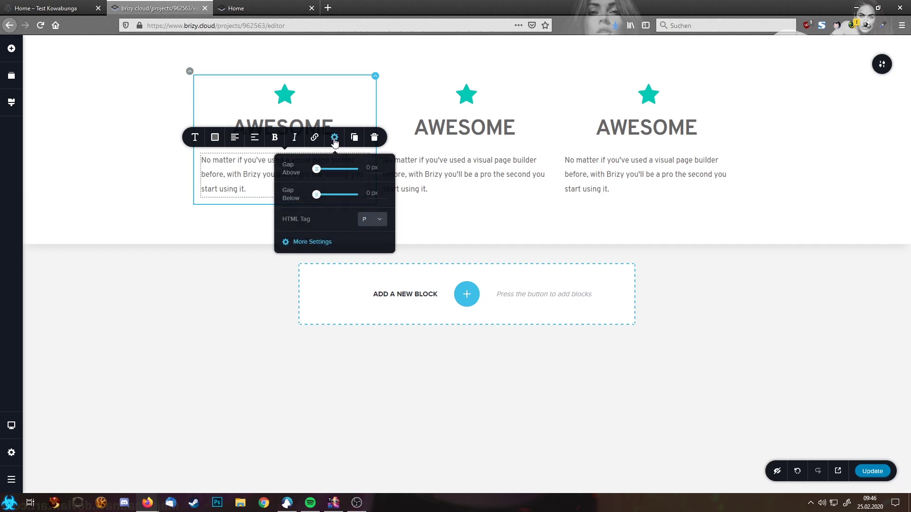
left_click(314, 242)
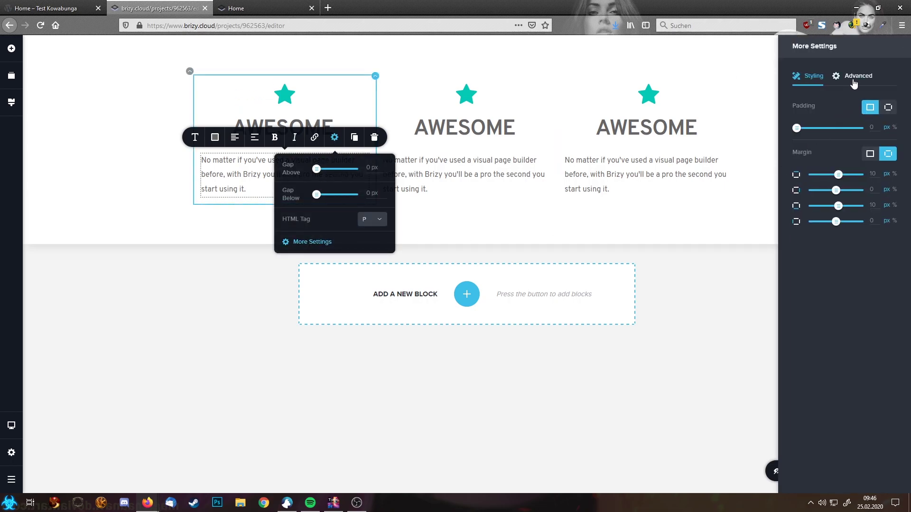
left_click(851, 76)
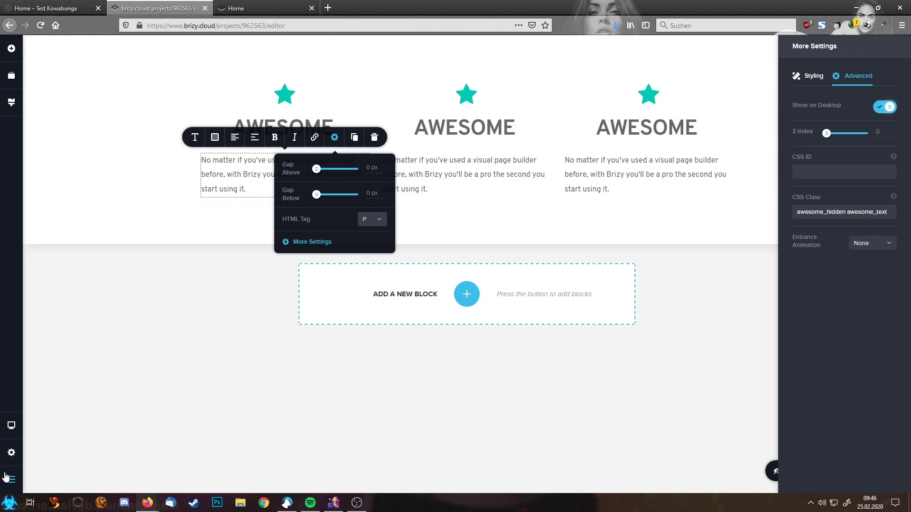
Reopen the project's custom CSS and rename the .awesome_hide selector to .awesome_hidden.
left_click(11, 453)
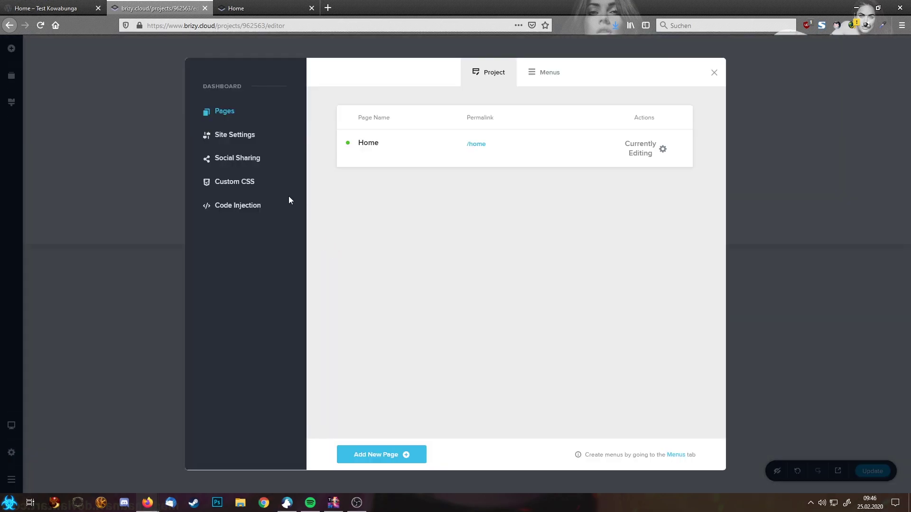
left_click(246, 184)
double_click(376, 250)
type("awesome_hidden")
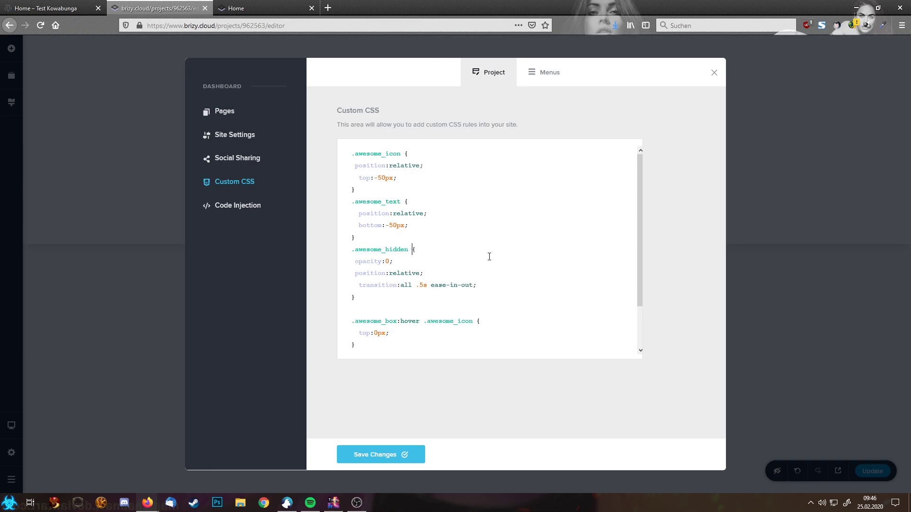
Reload the live page to check that the icons and texts are hidden, and return to the custom CSS.
left_click(273, 9)
key("F5")
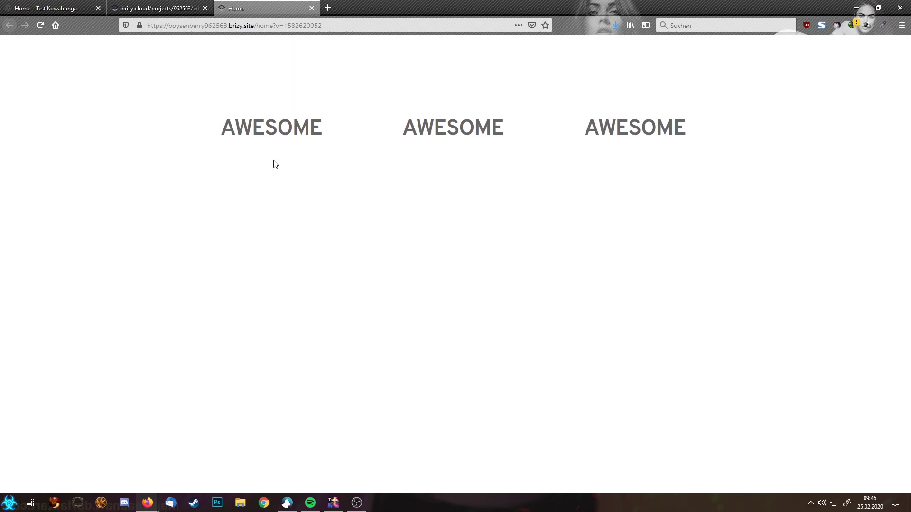
left_click(152, 8)
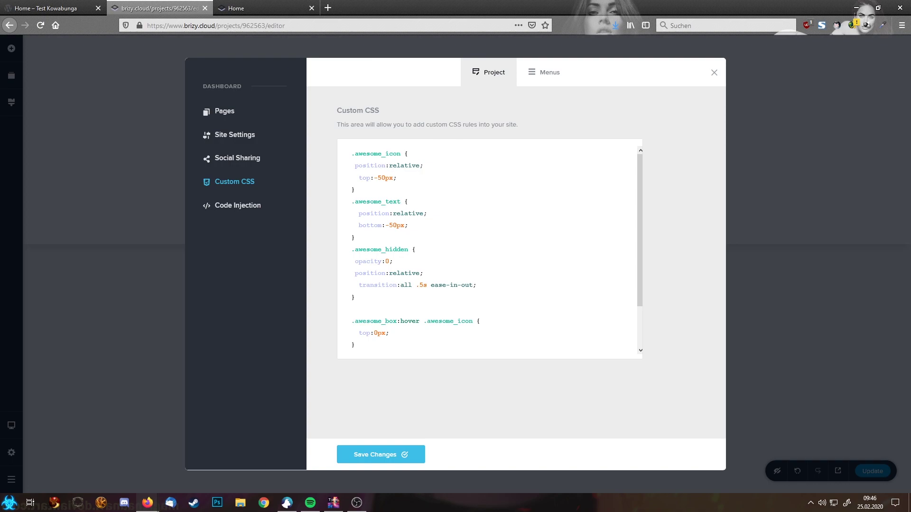
Start a new rule at the end of the custom CSS with the selector .awesome_box:hover .awesome_hidden.
scroll(442, 301, "down", 2)
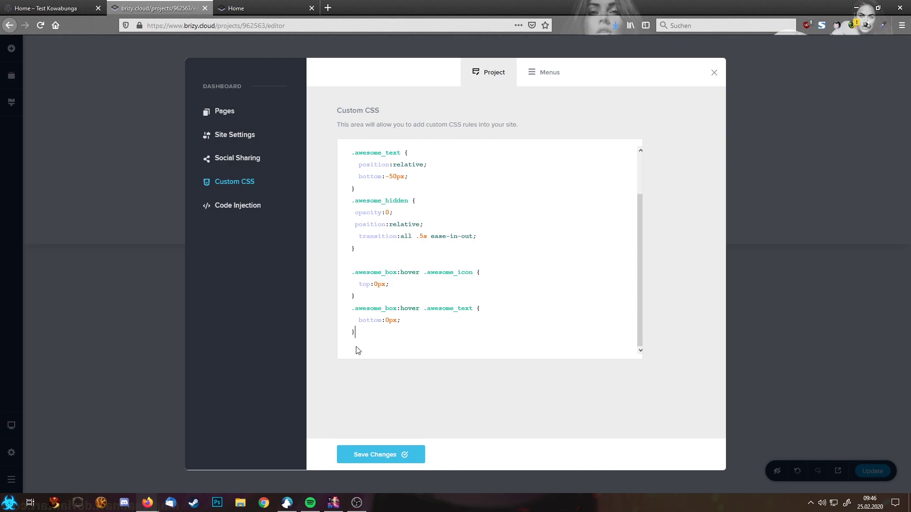
left_click(373, 350)
key("Return")
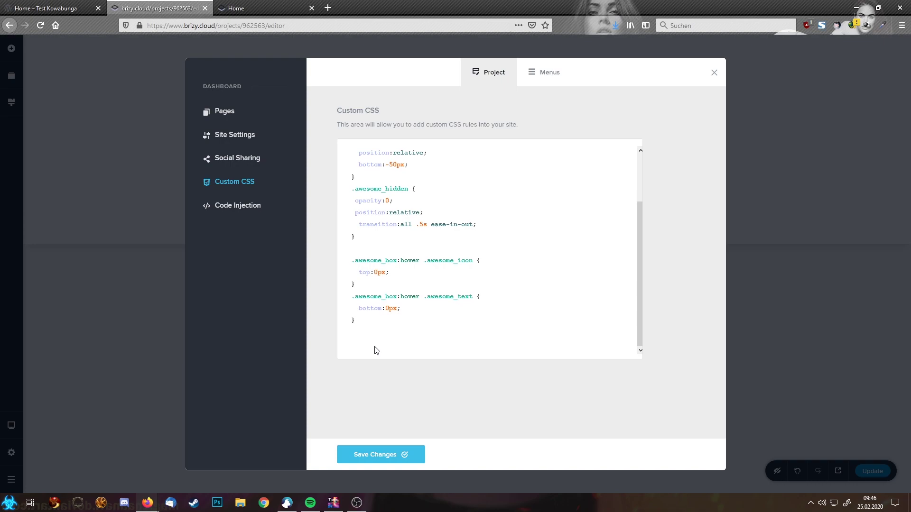
type(".awesome")
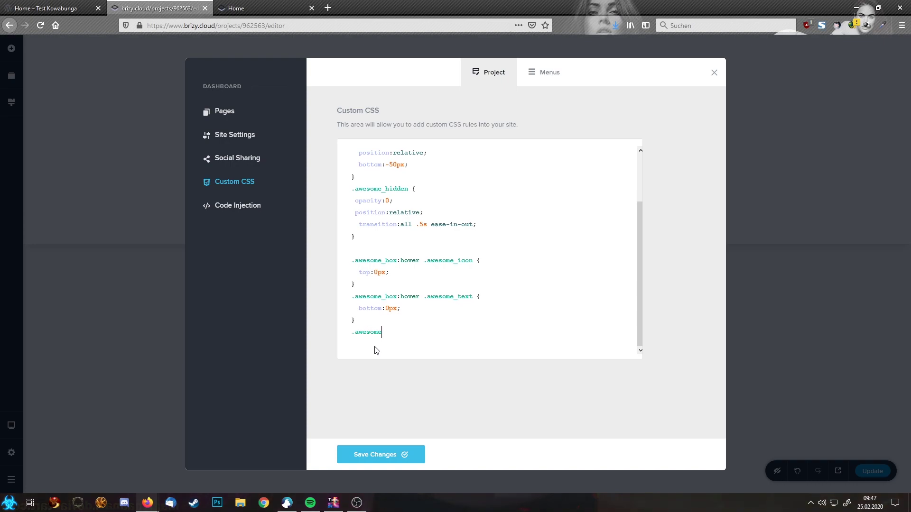
type("_box")
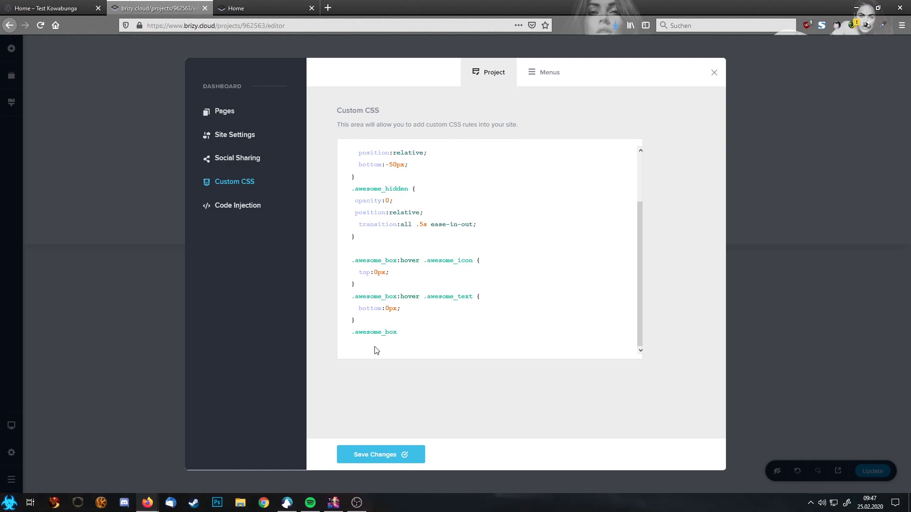
type(":hover")
type("awe")
key("BackSpace")
key("BackSpace")
key("BackSpace")
key("BackSpace")
key("ctrl+v")
key("ctrl+Left")
type(".")
Give the .awesome_box:hover .awesome_hidden rule a body containing opacity:1; and save the custom CSS.
key("End")
type("{")
key("Return")
key("Return")
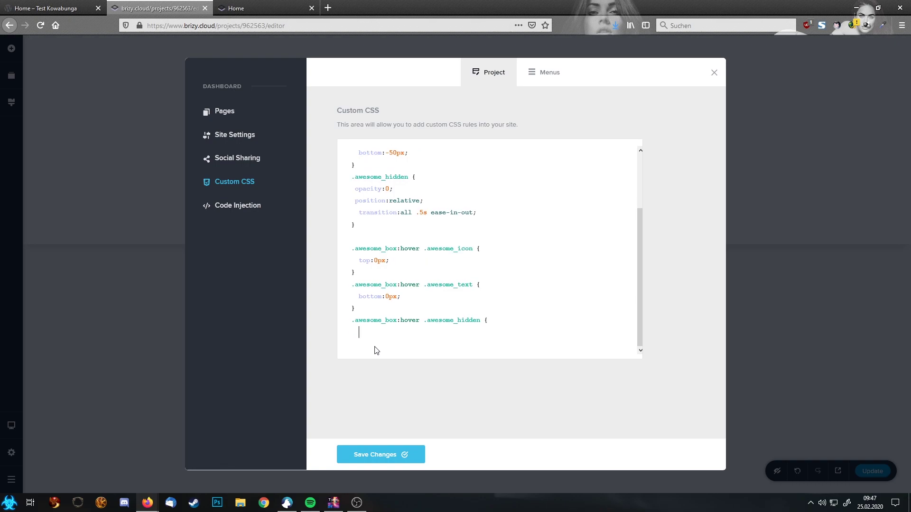
type("}")
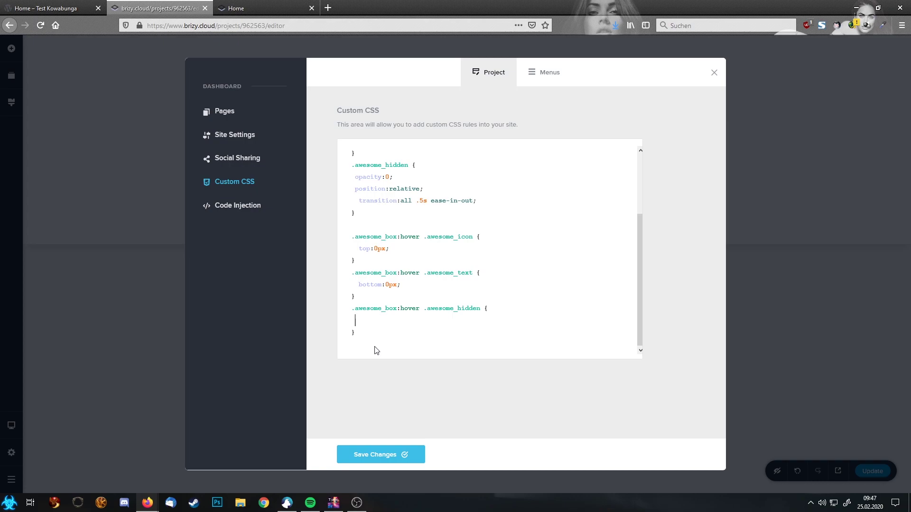
type("opacity:1;")
left_click(378, 457)
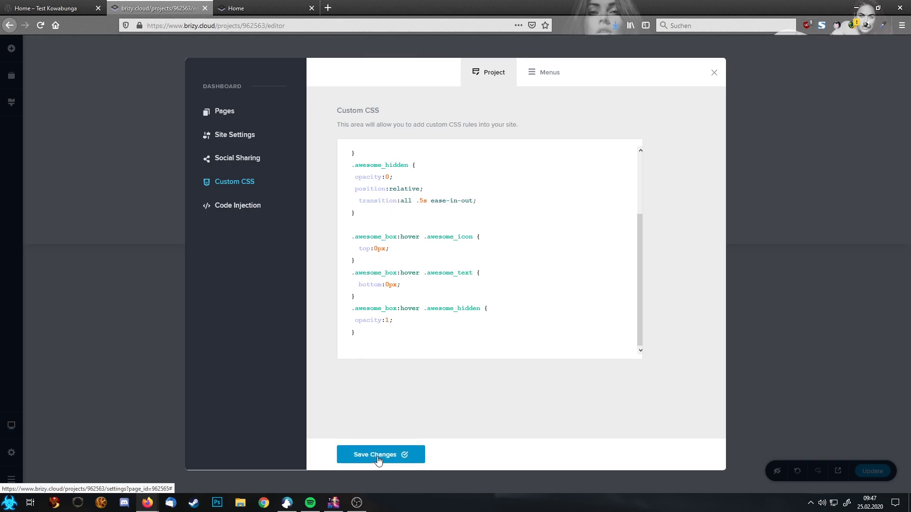
Reload the live page to test the reveal on hover and compare it with the animated demo home page.
key("ctrl+Tab")
key("F5")
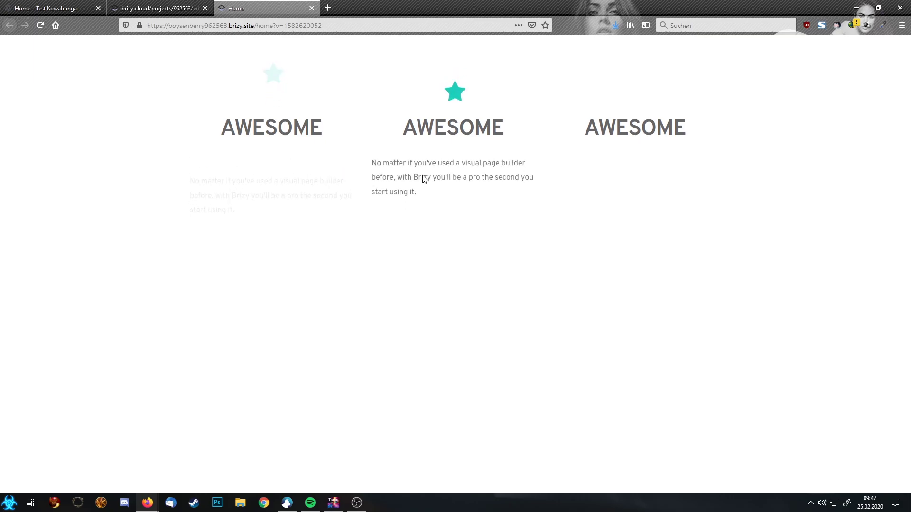
left_click(45, 9)
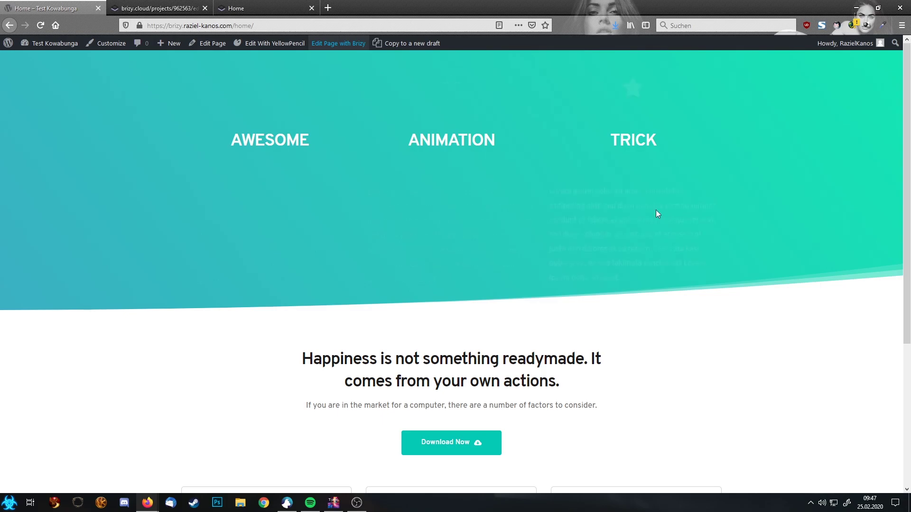
mouse_move(605, 226)
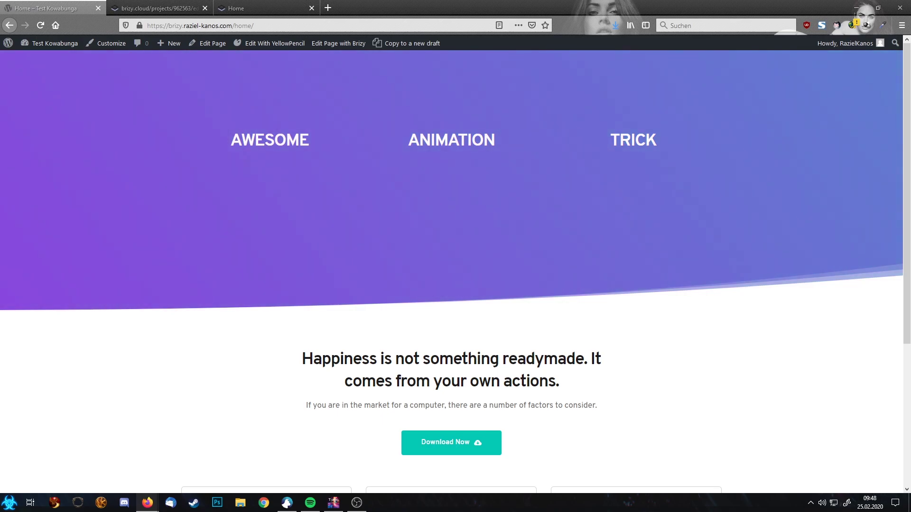
left_click(328, 7)
type("https://www.gradient-animator.com/")
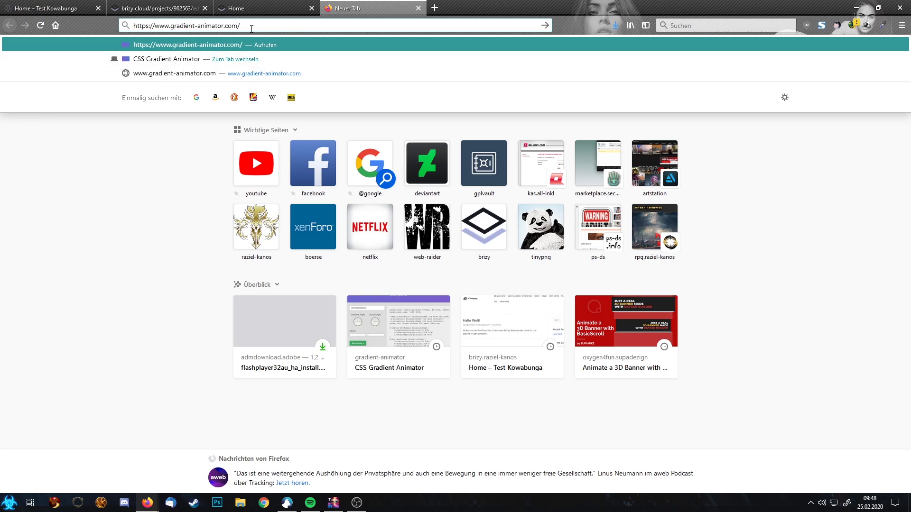
key("Return")
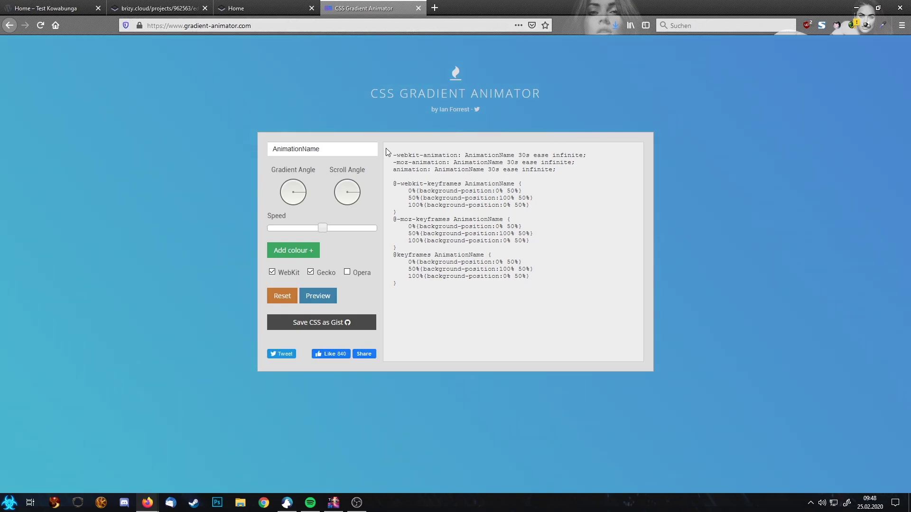
Enable Opera prefixes for the generated CSS and add red #ff0000 as the first gradient colour.
left_click(350, 271)
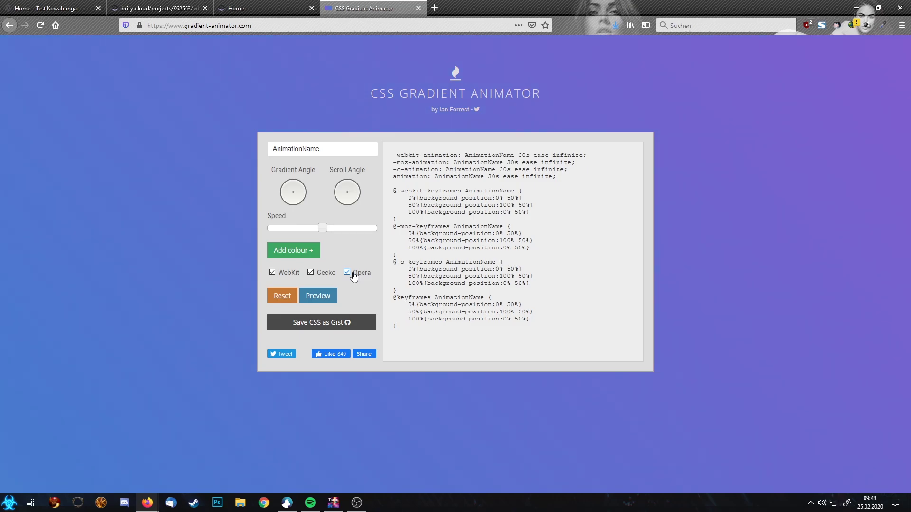
left_click(287, 257)
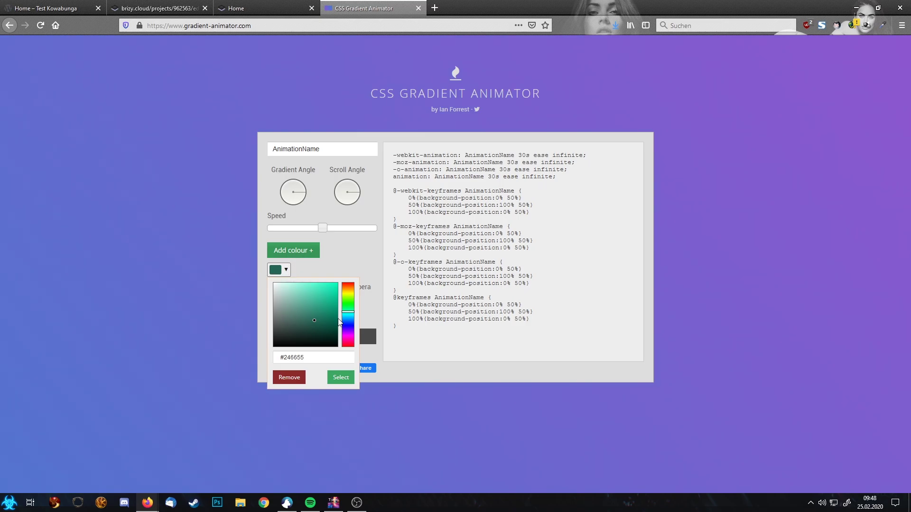
mouse_move(350, 326)
left_mouse_down()
mouse_move(353, 334)
mouse_move(362, 280)
mouse_move(341, 276)
left_mouse_up()
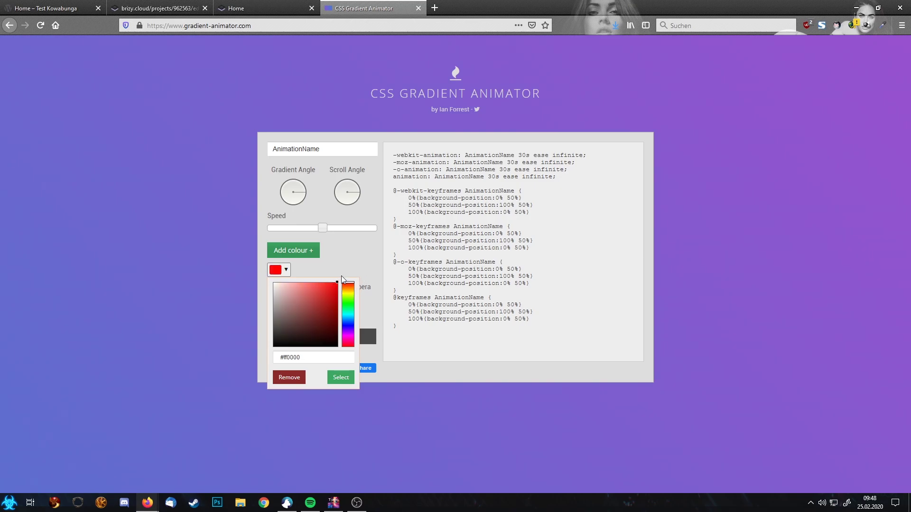
Add yellow #fffa00, green #0dff00 and blue #0076ff as the second, third and fourth gradient colours.
left_click(310, 252)
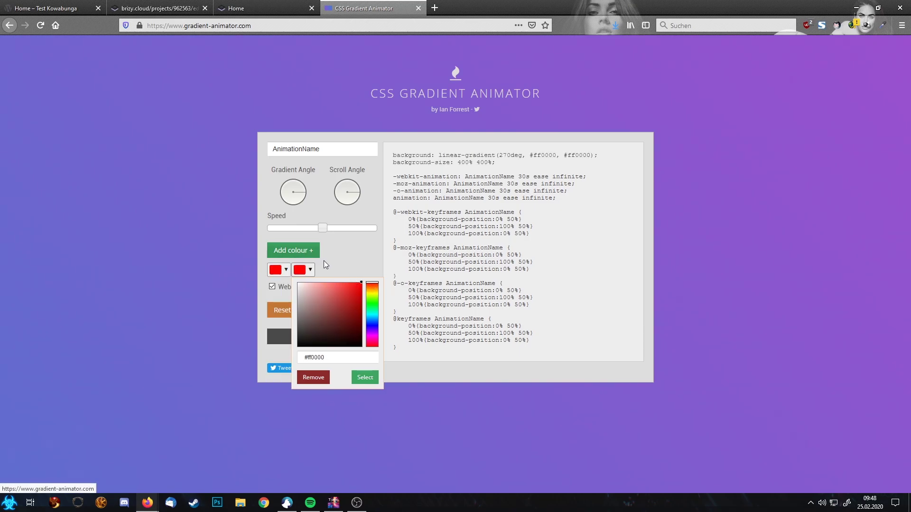
left_click(375, 293)
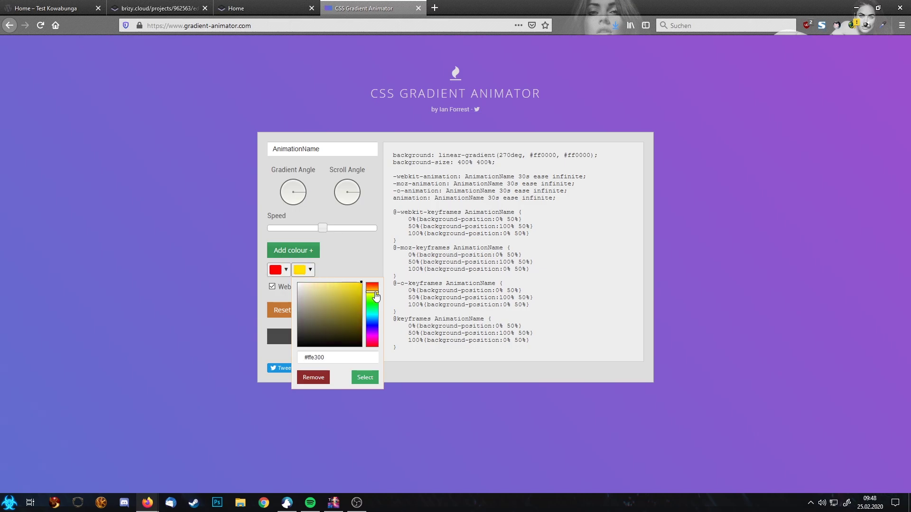
left_click_drag(376, 293, 374, 295)
left_click(315, 252)
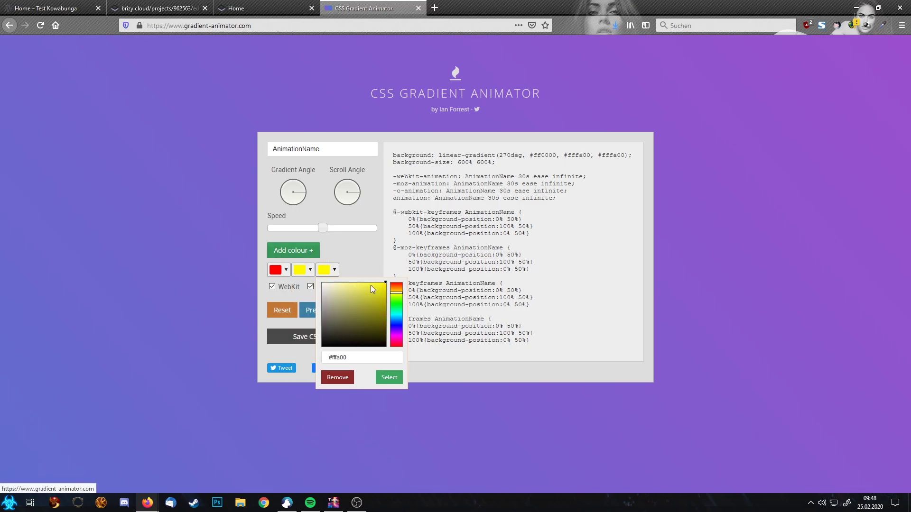
left_click(398, 303)
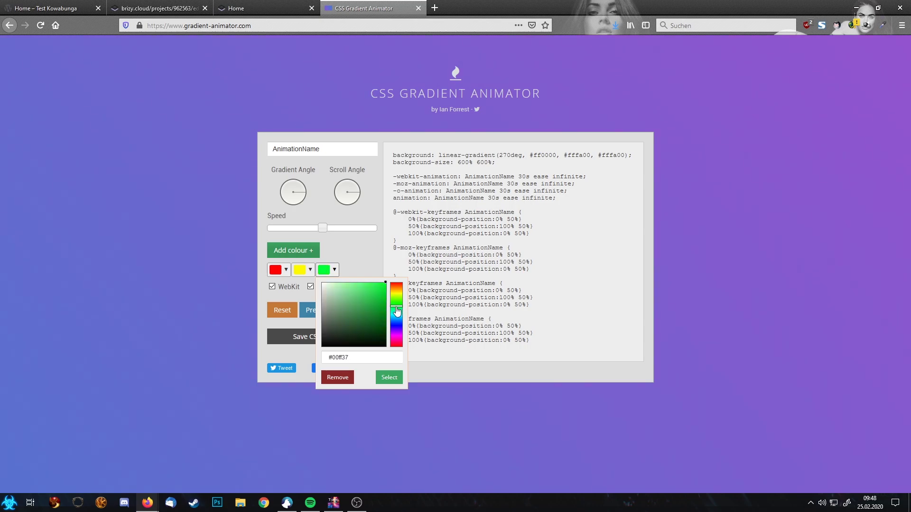
left_click(313, 252)
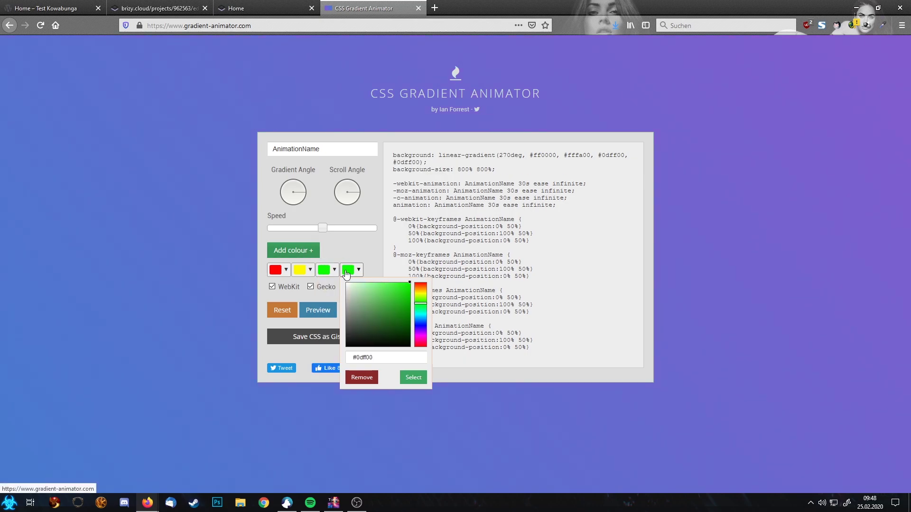
left_click(421, 321)
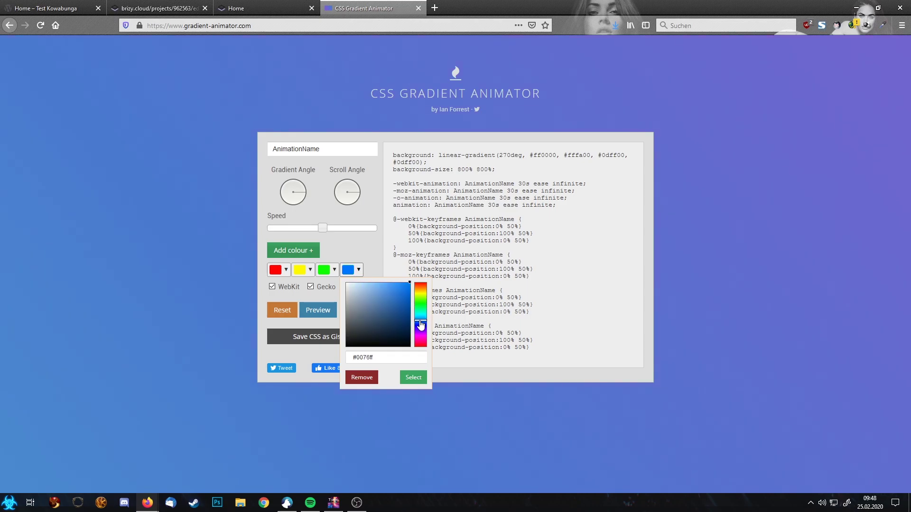
Add a fifth gradient colour and set it to red #ff0000.
left_click(316, 251)
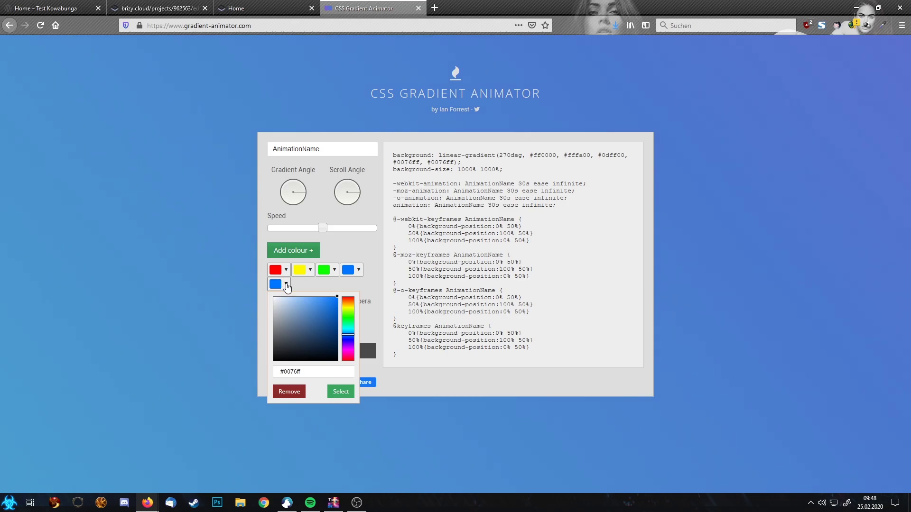
left_click(287, 284)
left_click(277, 286)
left_click_drag(346, 309, 355, 286)
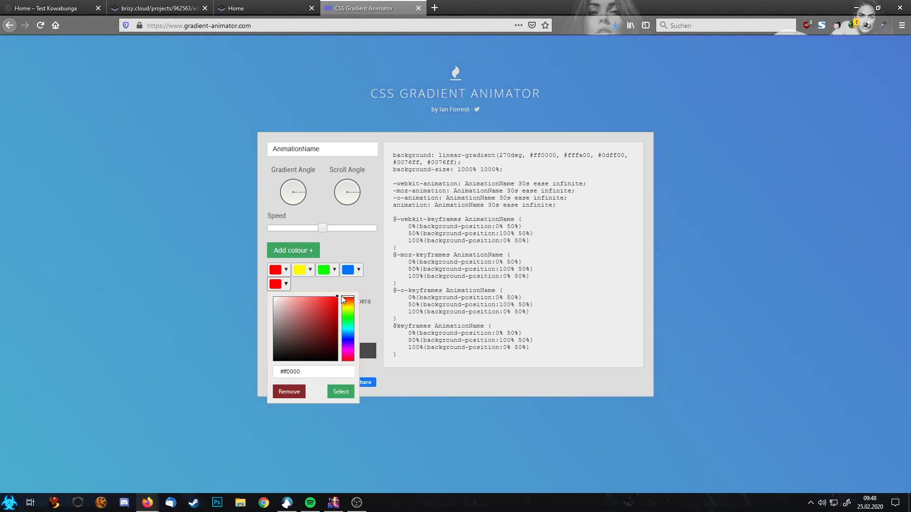
left_click(360, 284)
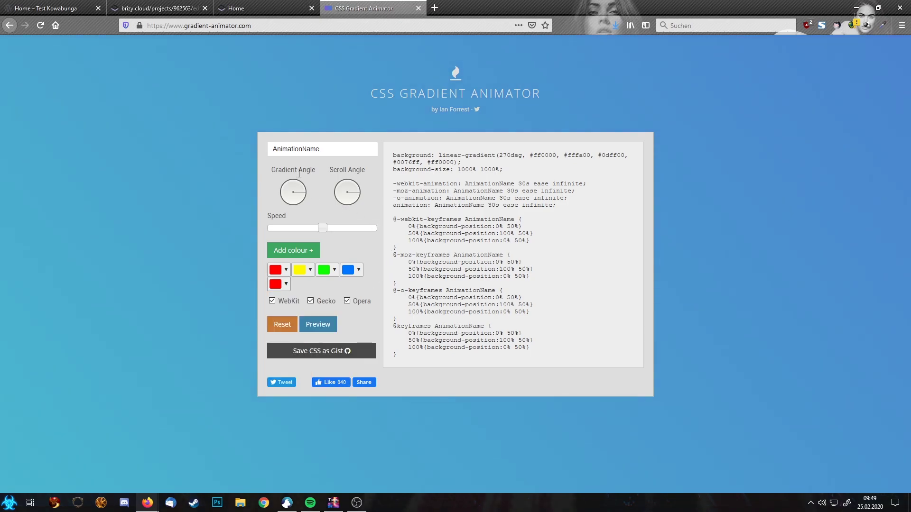
Set the gradient angle to 227deg and the animation duration to 26s, and preview the animated gradient.
left_click_drag(302, 194, 302, 186)
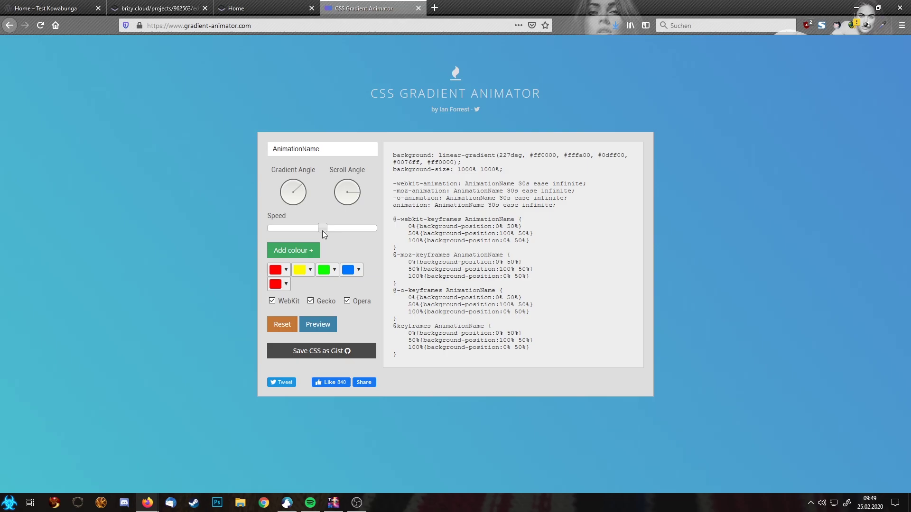
left_click_drag(323, 232, 327, 234)
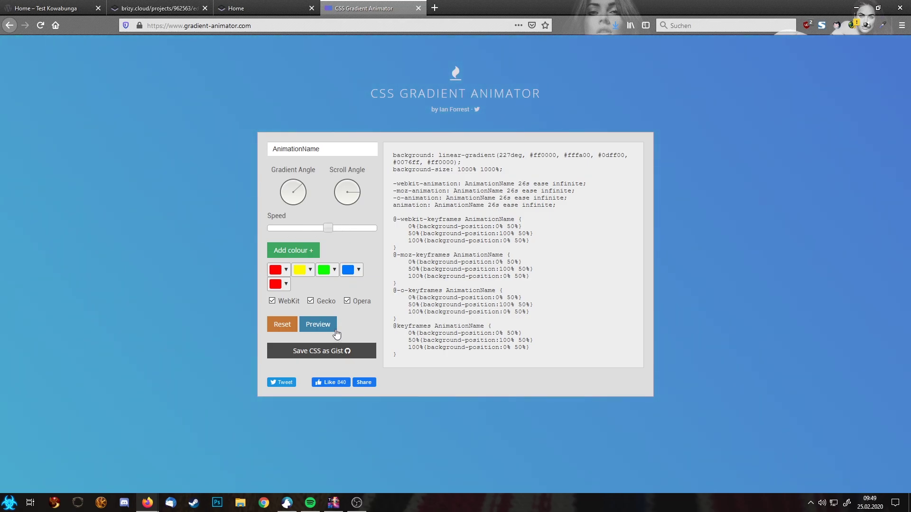
left_click(323, 330)
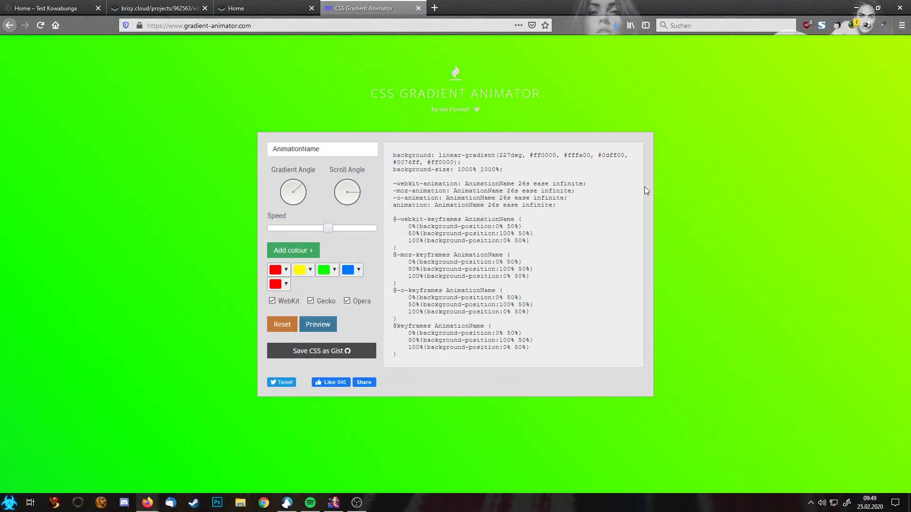
Darken the green gradient colour to #0a8c03 and the yellow one to #c58c00, and preview the gradient again.
left_click(335, 275)
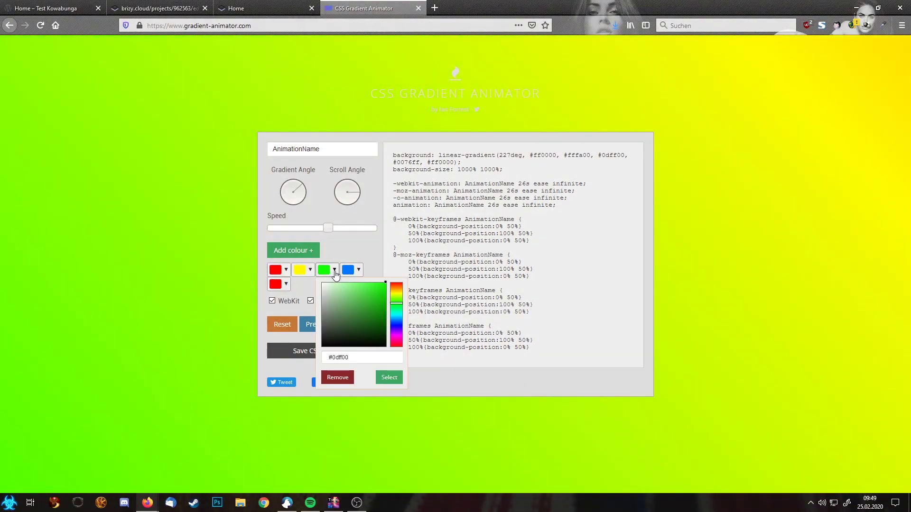
left_click(372, 308)
mouse_move(373, 309)
left_mouse_down()
mouse_move(384, 316)
mouse_move(362, 310)
mouse_move(360, 296)
mouse_move(374, 296)
left_mouse_up()
left_click(304, 276)
left_click(375, 295)
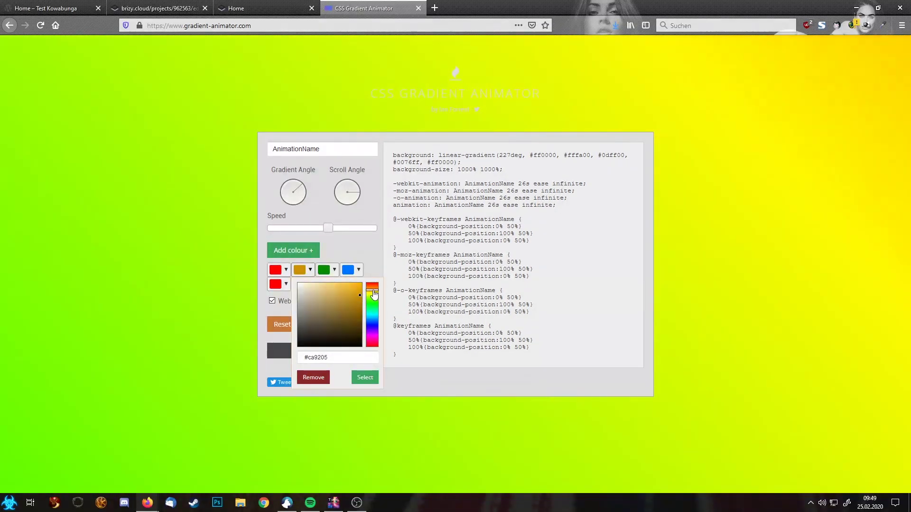
left_click(361, 296)
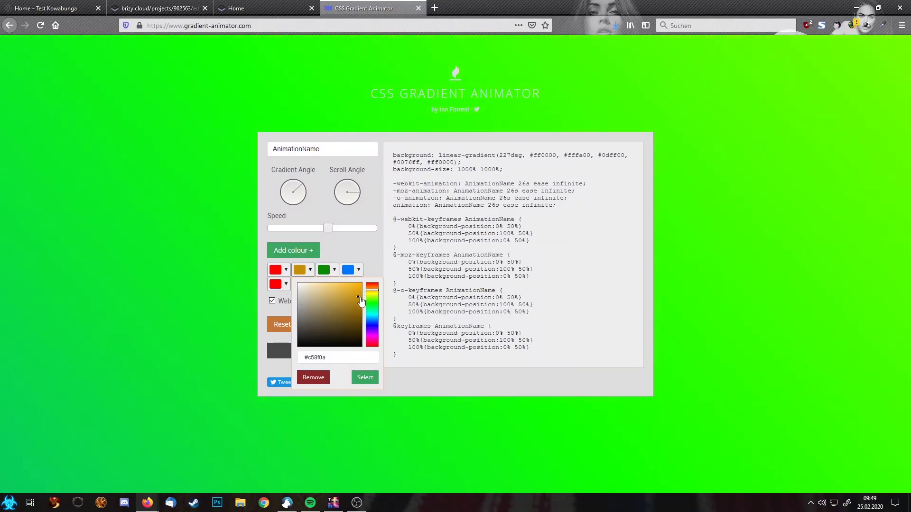
left_click(364, 378)
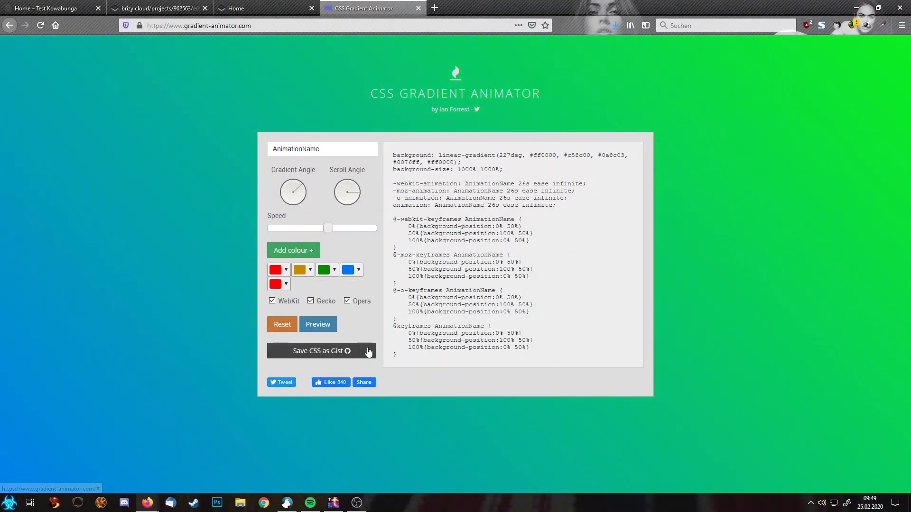
left_click(325, 330)
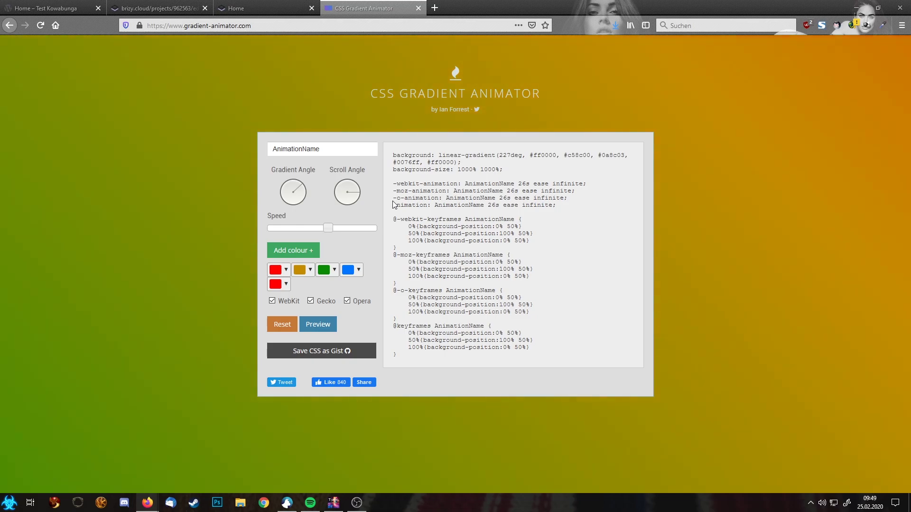
In the Brizy editor, give the three-column block the CSS class gradient_bg.
left_click(157, 8)
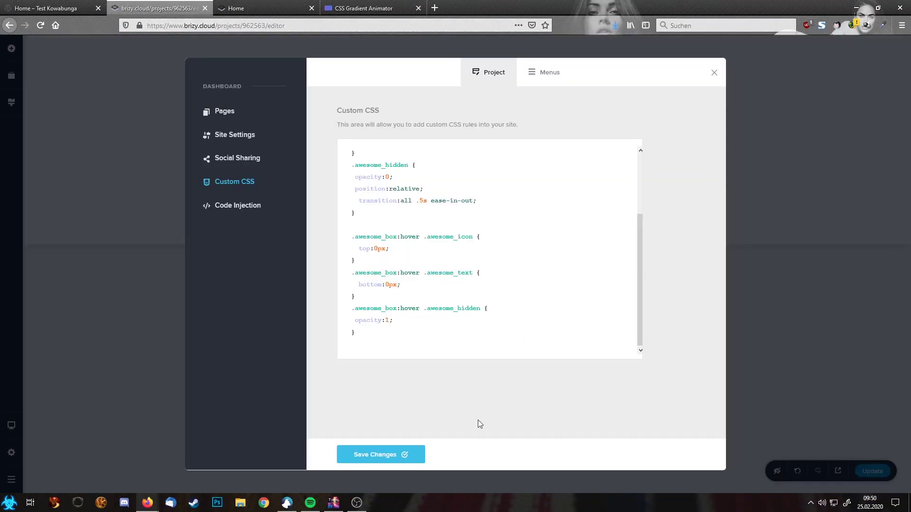
left_click(714, 73)
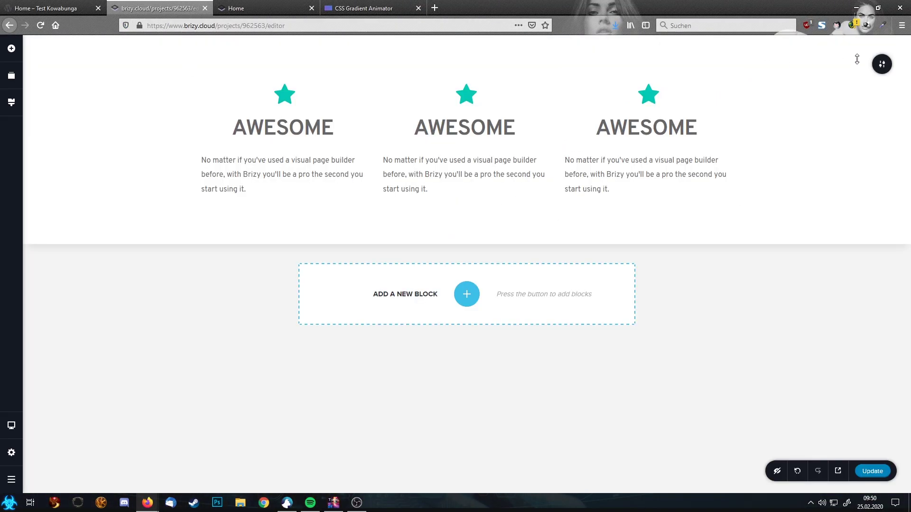
left_click(882, 65)
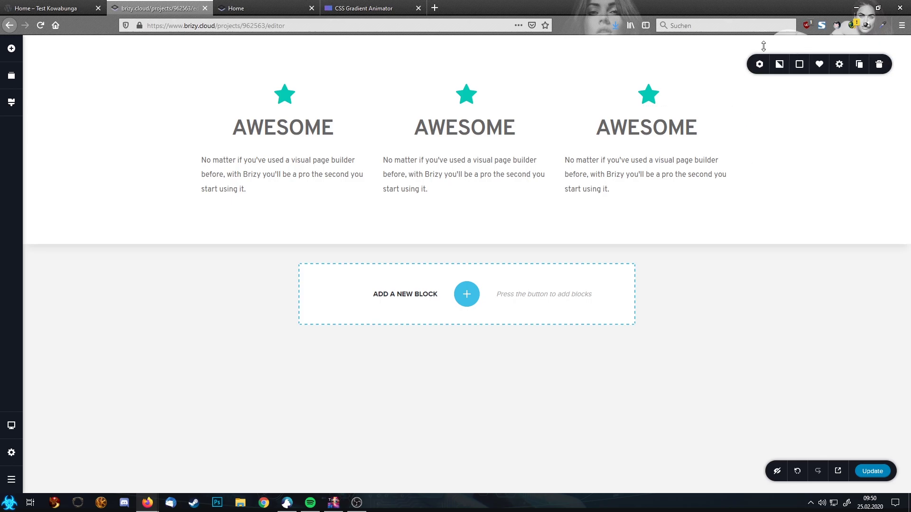
left_click(842, 68)
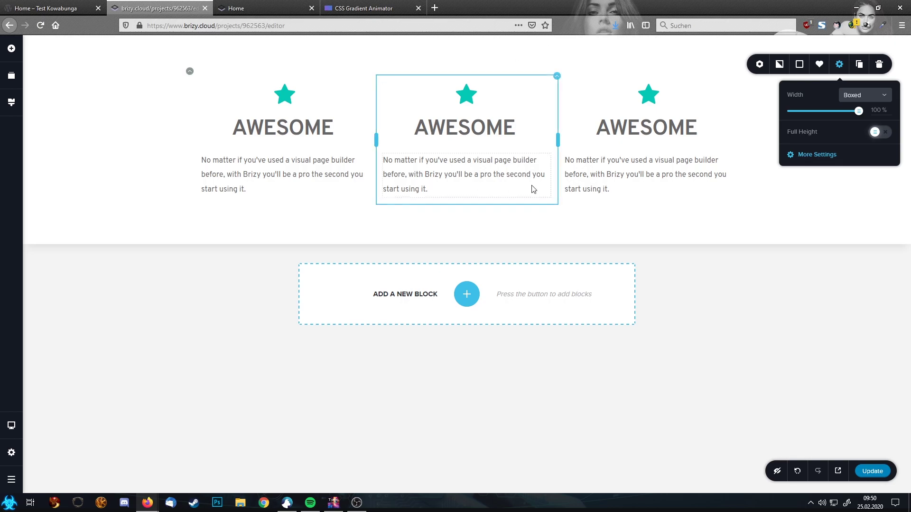
left_click(815, 156)
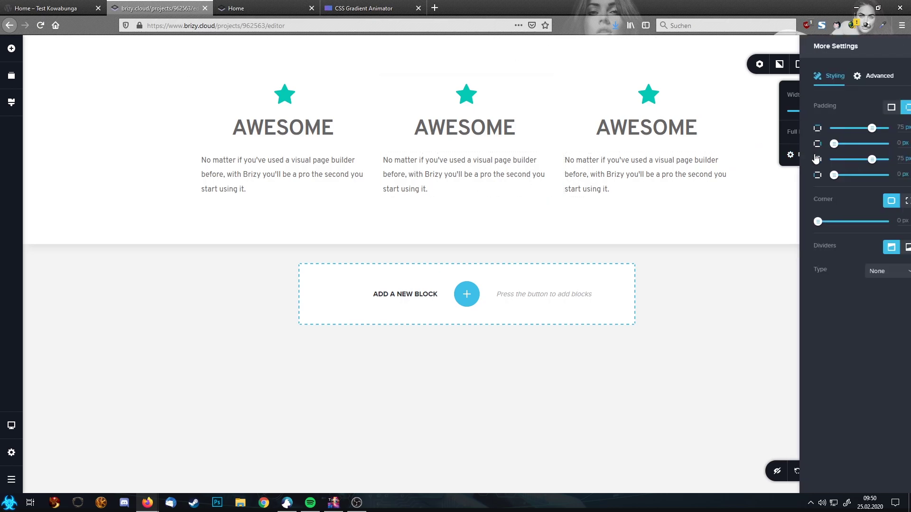
left_click(862, 77)
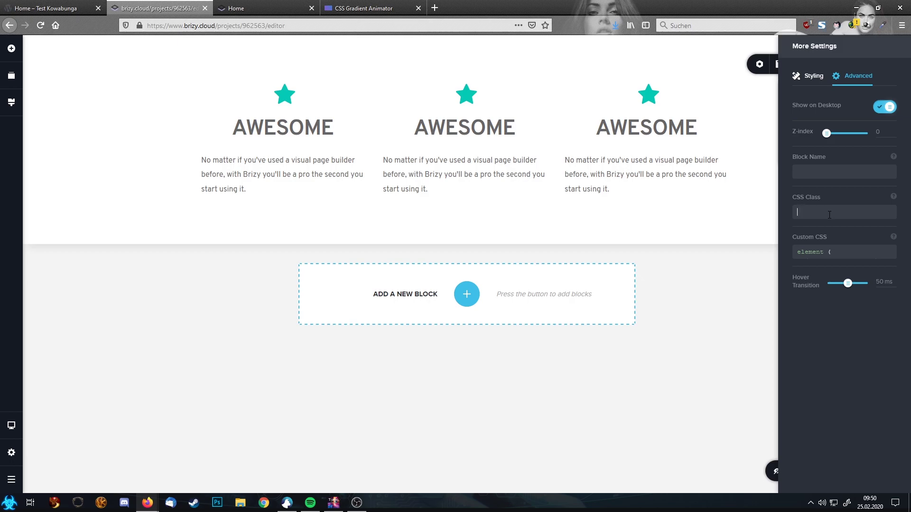
left_click(830, 215)
type("gradient_bg")
key("ctrl+a")
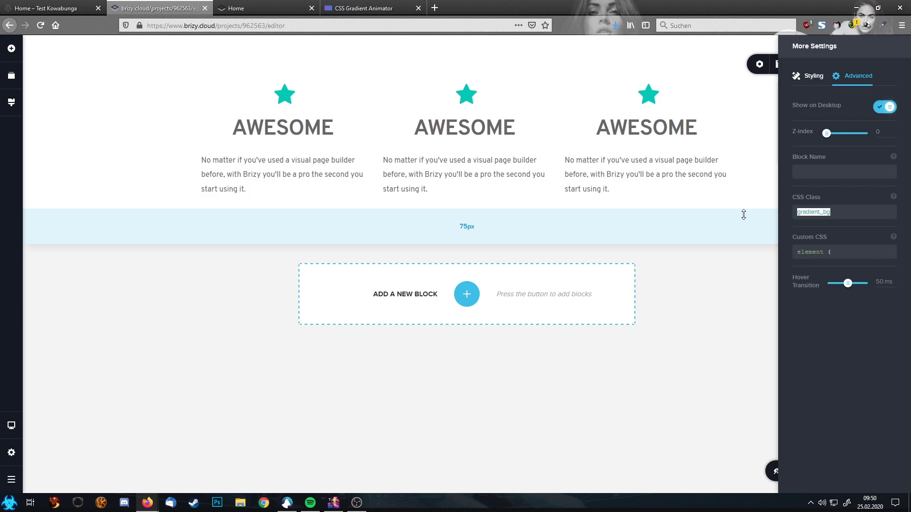
left_click(745, 313)
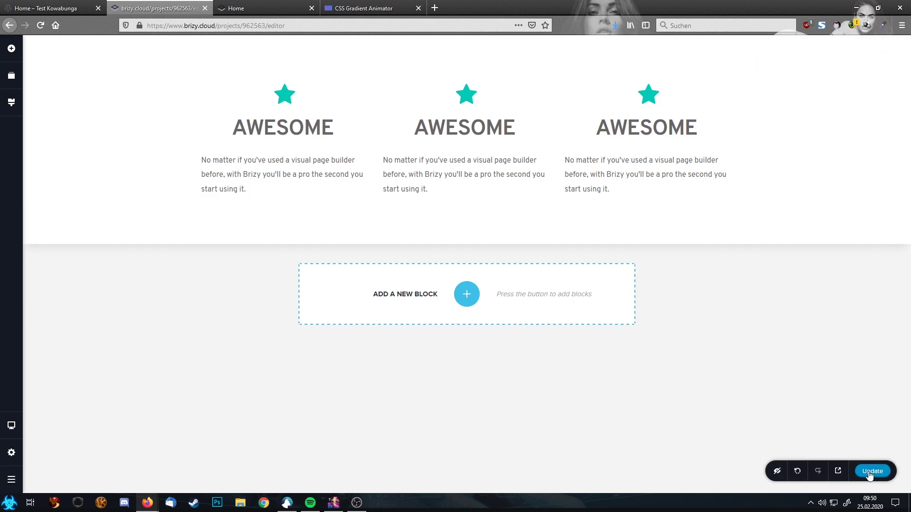
Add an empty .gradient_bg rule with braces at the end of the project's custom CSS.
left_click(9, 453)
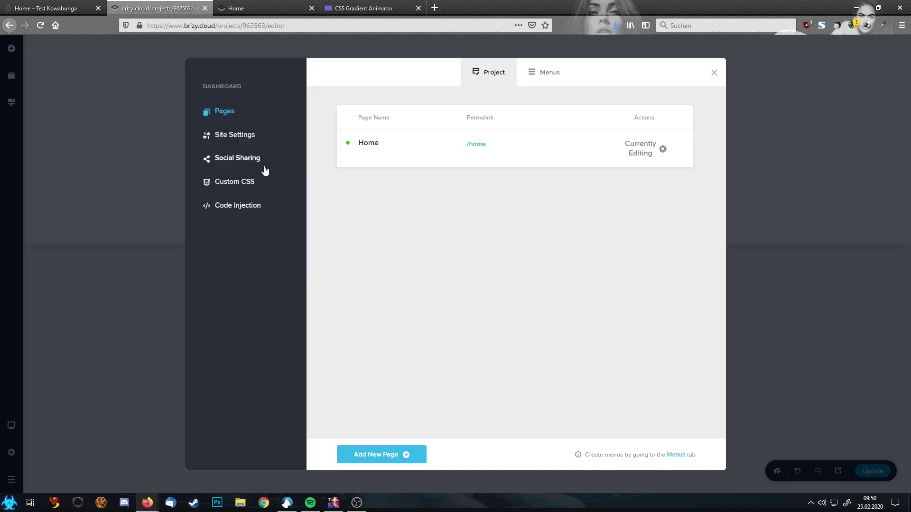
left_click(240, 183)
scroll(420, 276, "down", 3)
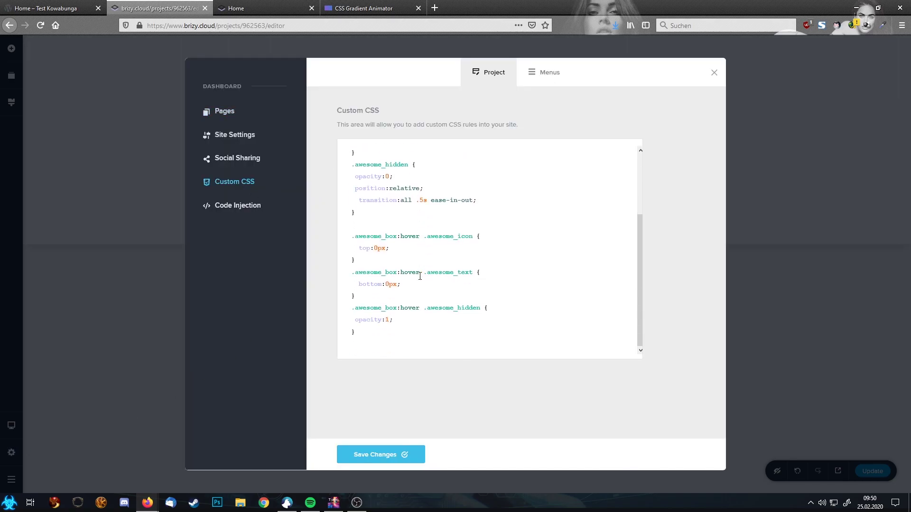
left_click(364, 348)
key("Return")
key("Return")
type(".gradient_bg")
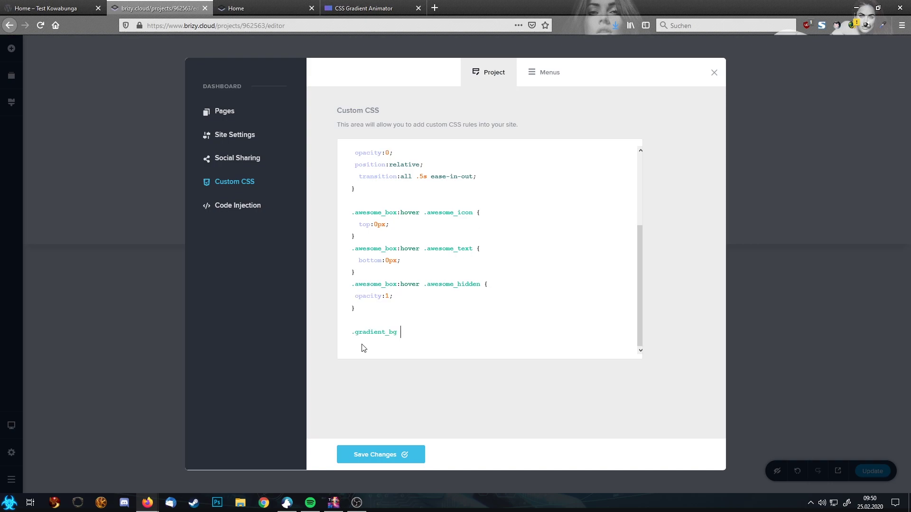
type(" {")
key("Return")
key("Return")
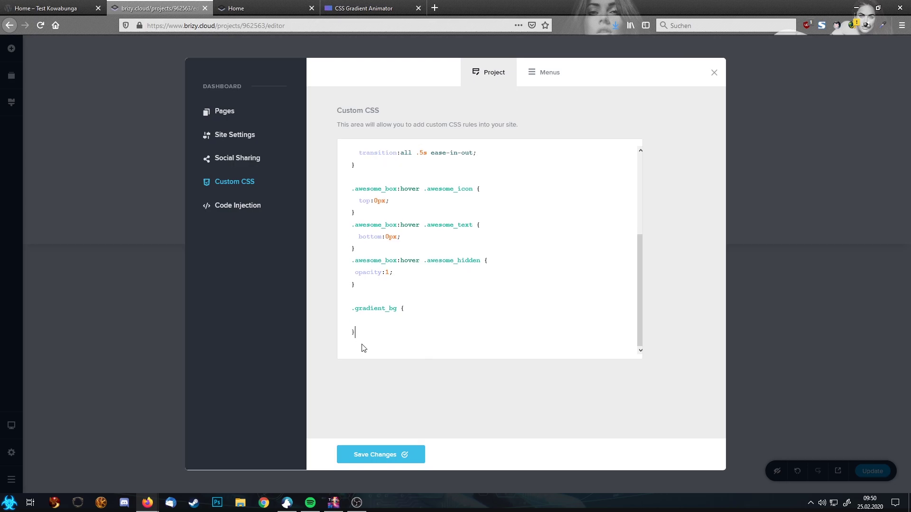
Copy the background, background-size and AnimationName 26s animation declarations from CSS Gradient Animator into the .gradient_bg rule in Brizy's custom CSS.
left_click(372, 9)
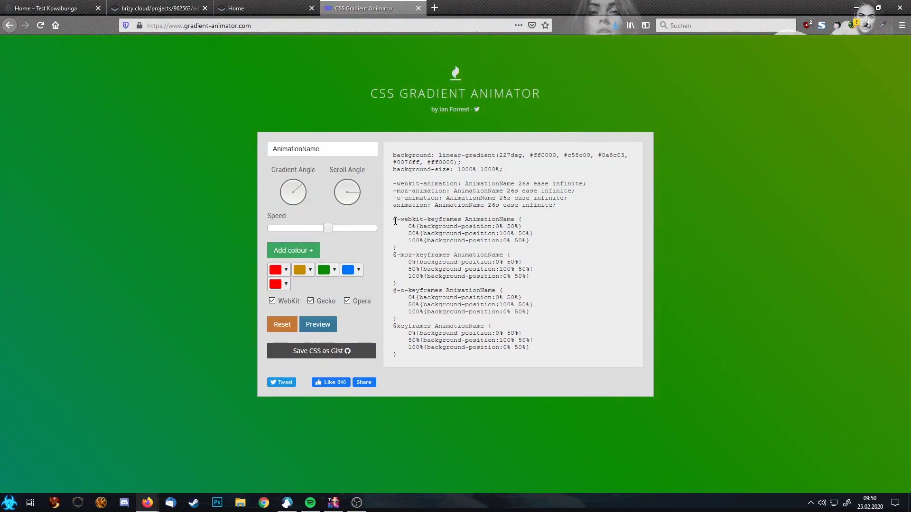
left_click_drag(559, 207, 382, 154)
key("ctrl+c")
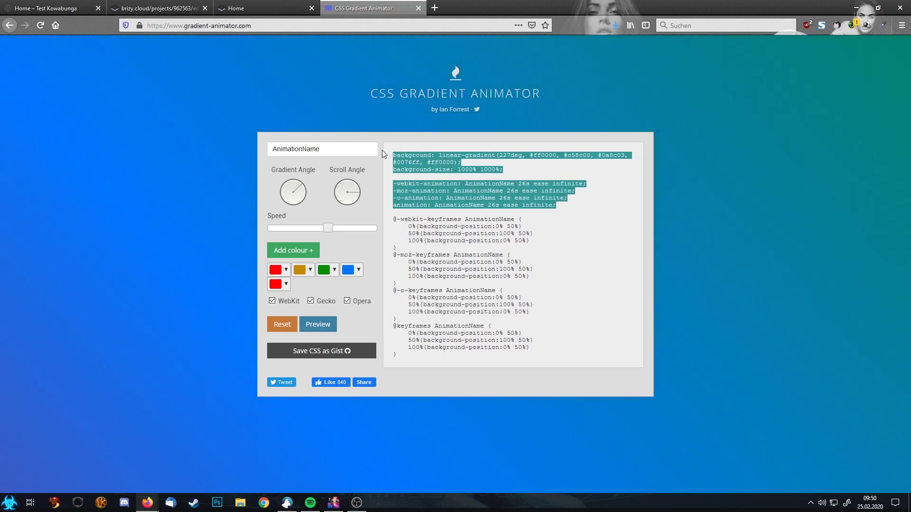
left_click(166, 8)
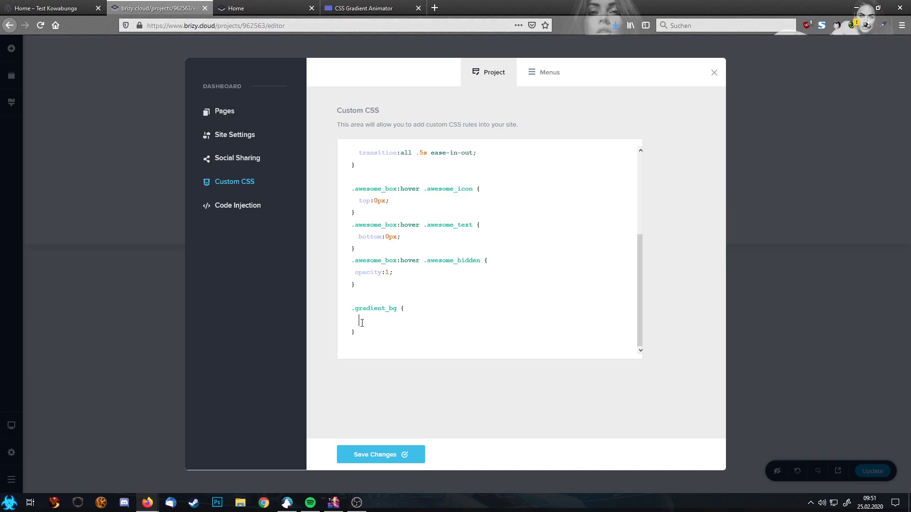
key("ctrl+v")
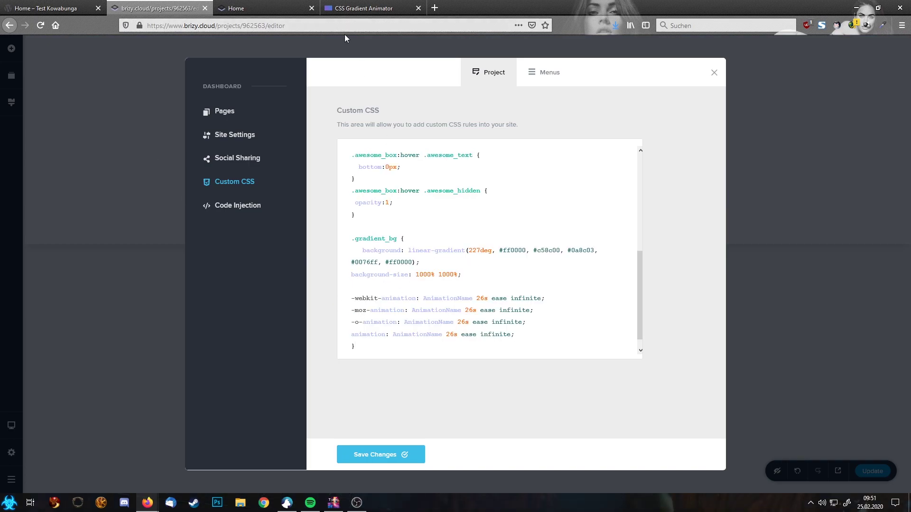
Copy all four AnimationName keyframes blocks from CSS Gradient Animator and paste them below the .gradient_bg rule in Brizy's custom CSS.
left_click(364, 8)
left_click(394, 224)
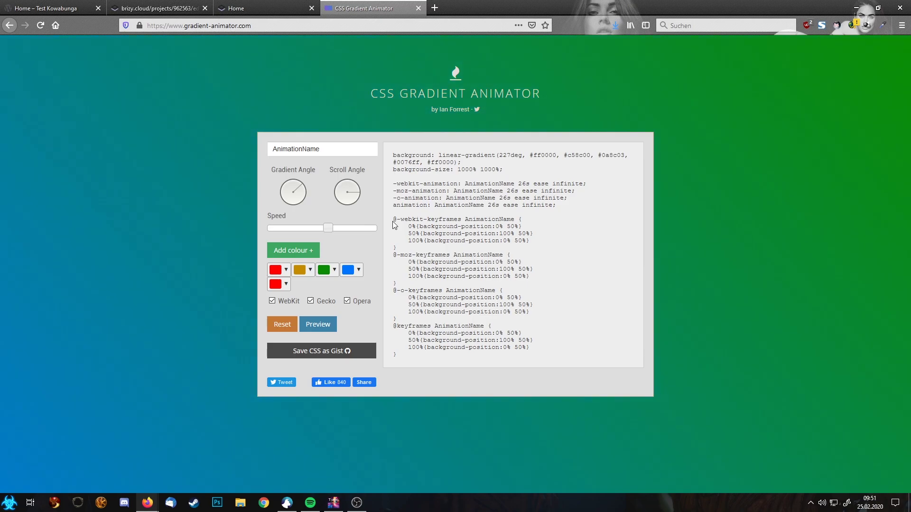
left_click_drag(395, 221, 509, 396)
key("ctrl+c")
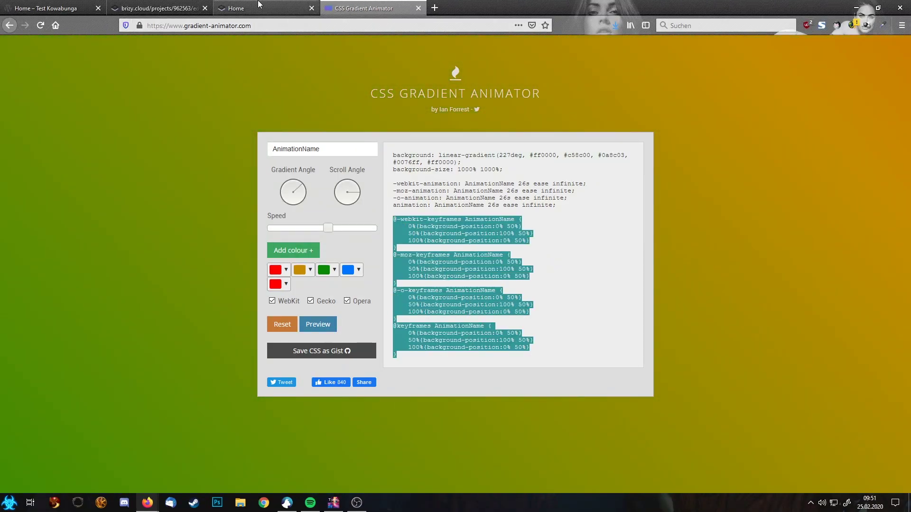
left_click(156, 8)
left_click(362, 350)
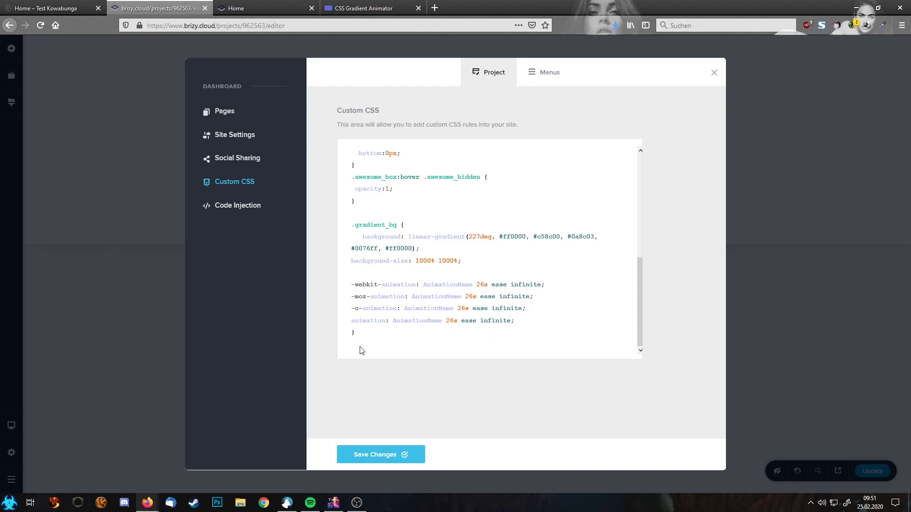
key("Return")
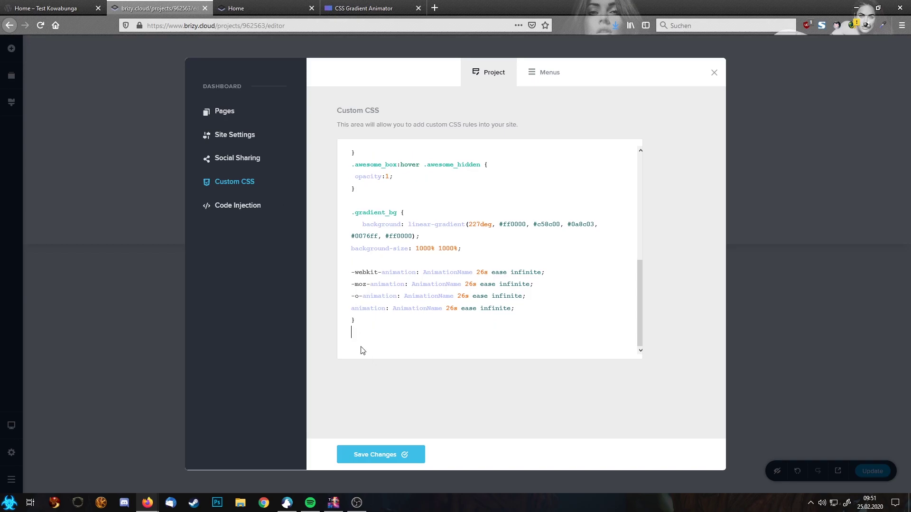
key("ctrl+v")
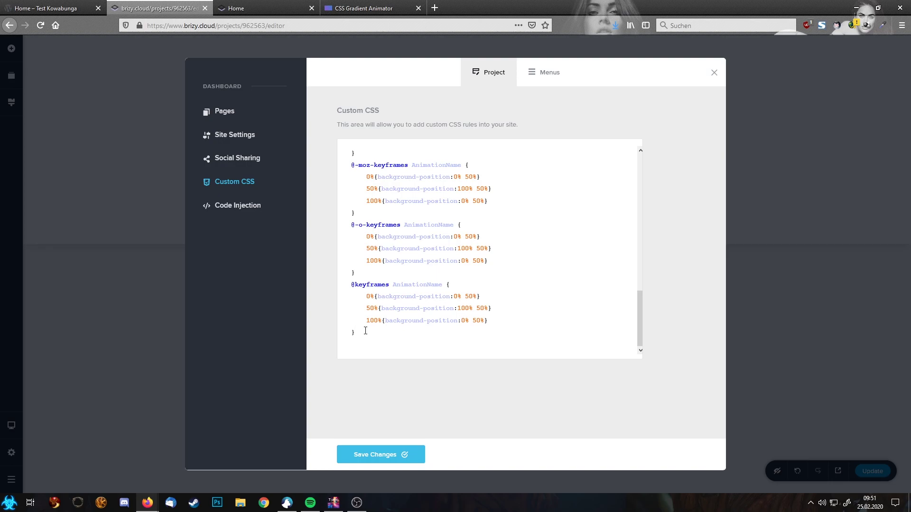
Save the custom CSS changes and update the page in the Brizy editor.
left_click(371, 457)
left_click(714, 73)
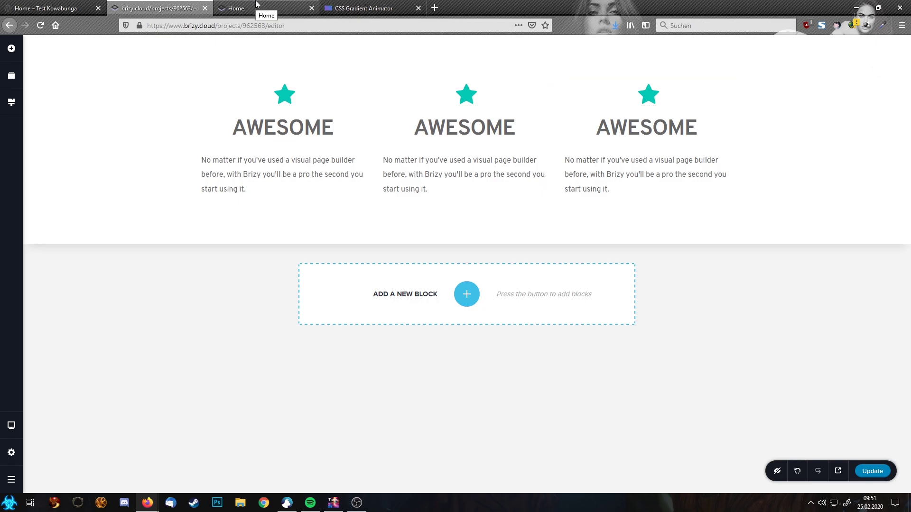
left_click(869, 470)
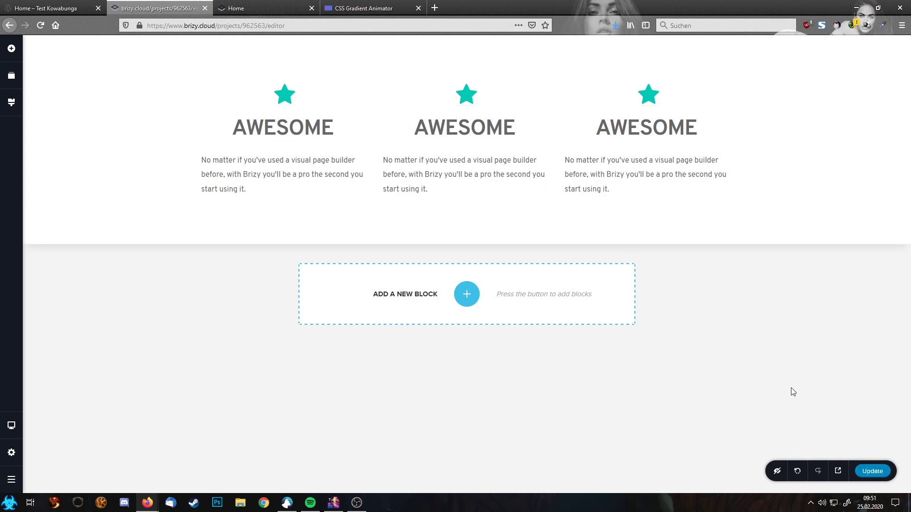
Reload the published Home page and check the animated gradient background and the hover effect on each of the three columns.
left_click(252, 8)
key("F5")
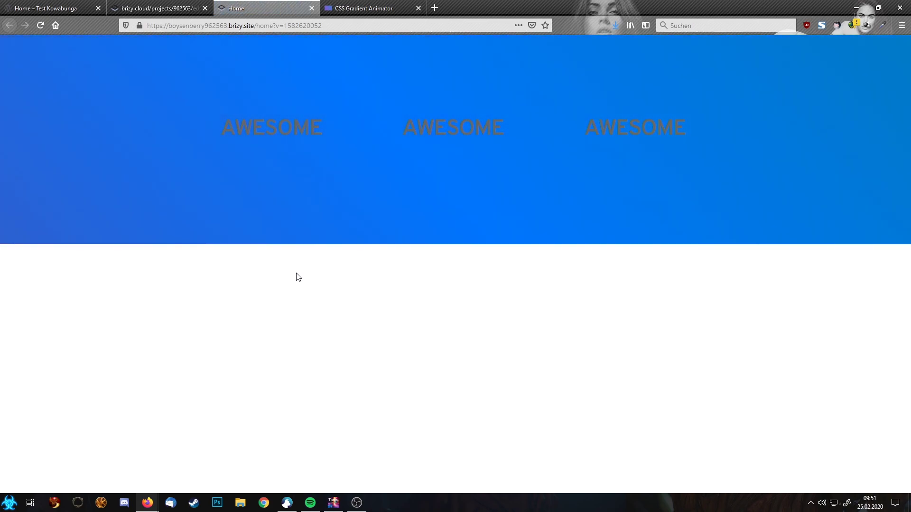
mouse_move(454, 158)
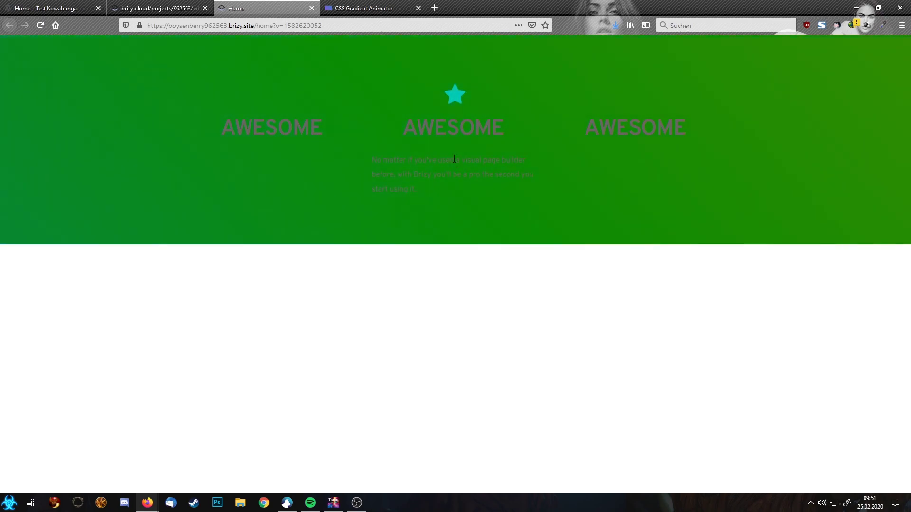
mouse_move(658, 144)
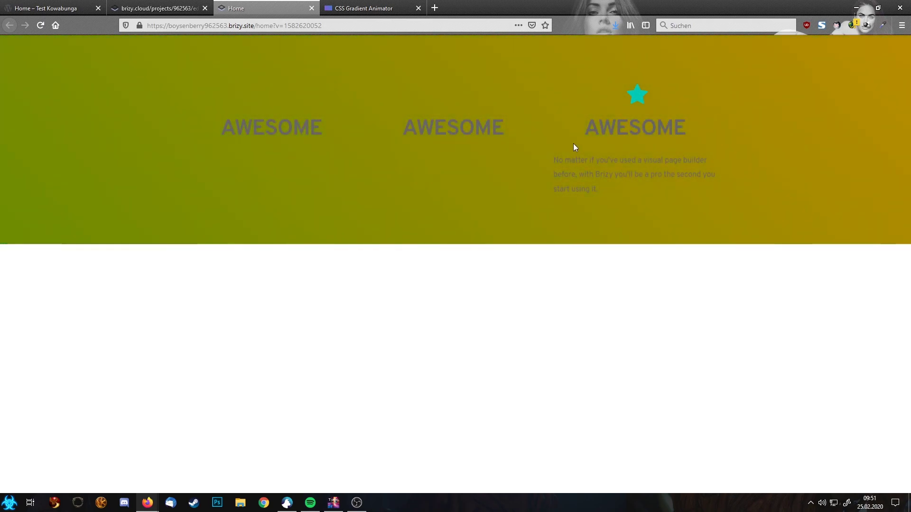
mouse_move(275, 158)
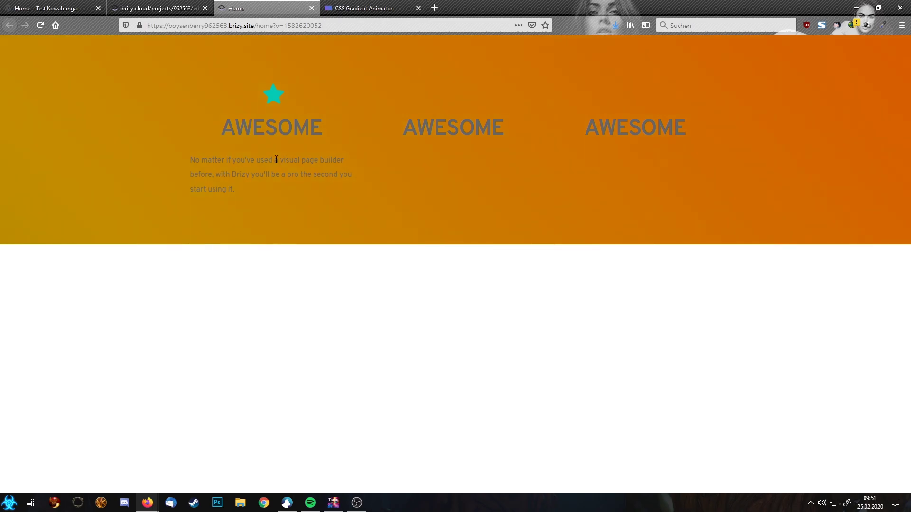
mouse_move(600, 161)
Back in the Brizy editor, add the "Happiness is not something readymade" block from Kit #2 below the three-column block.
left_click(161, 8)
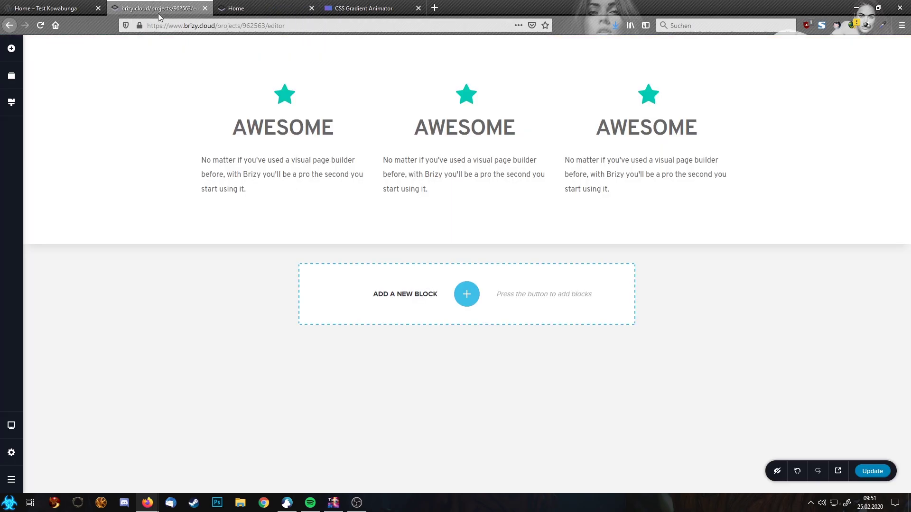
left_click(466, 294)
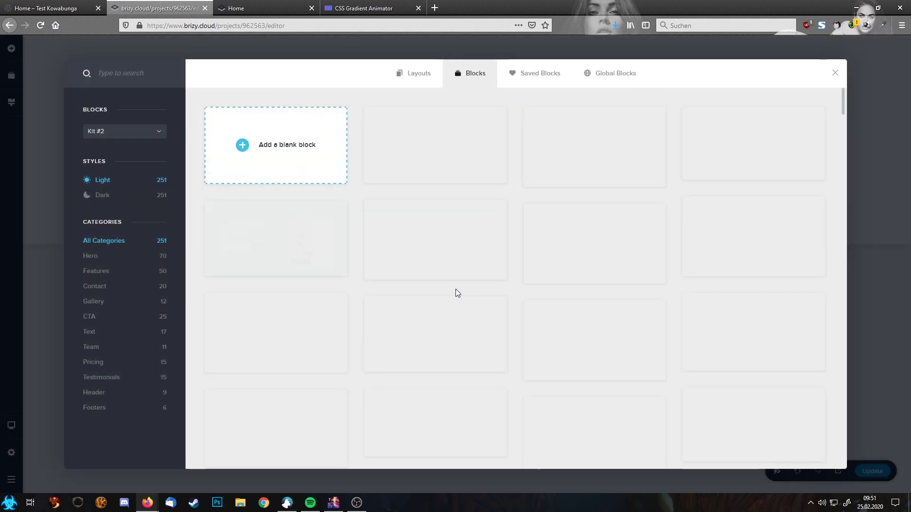
scroll(470, 364, "down", 3)
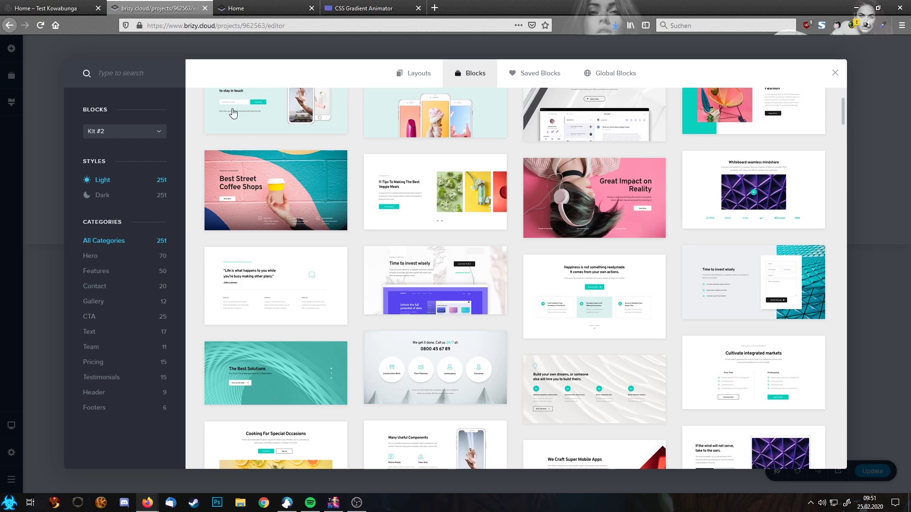
left_click(590, 299)
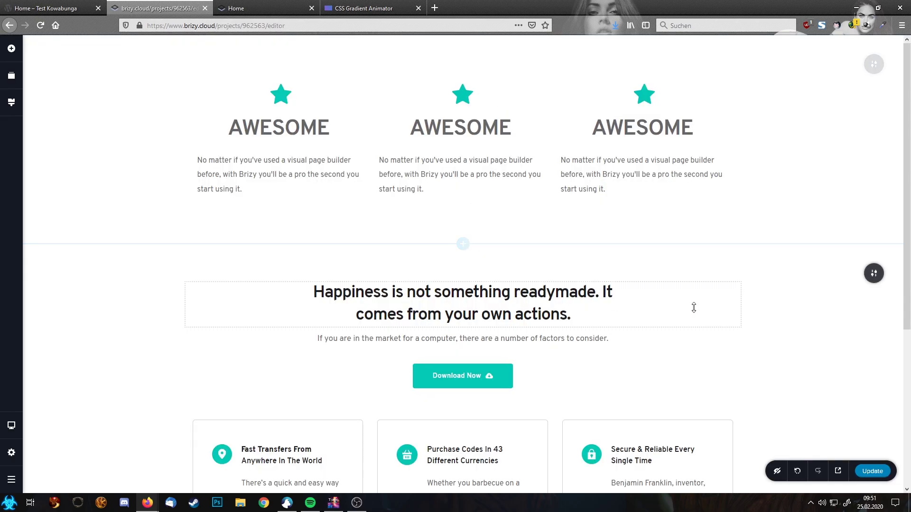
mouse_move(872, 272)
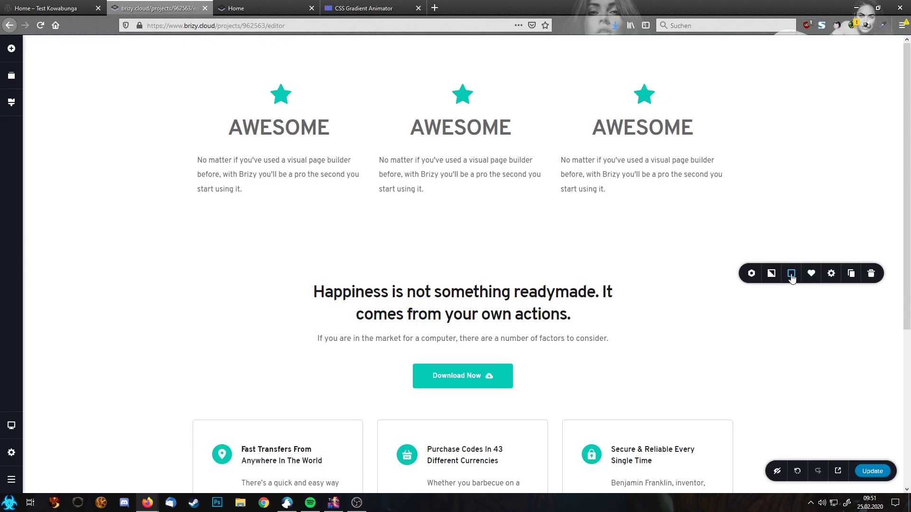